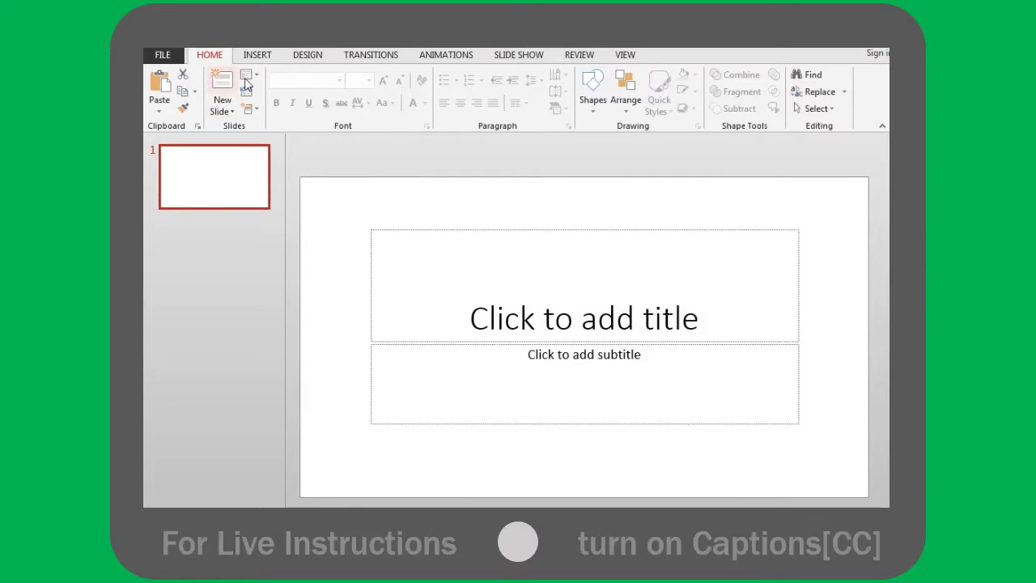
Switch the first slide to the Blank layout with no placeholders
left_click(246, 94)
left_click(279, 251)
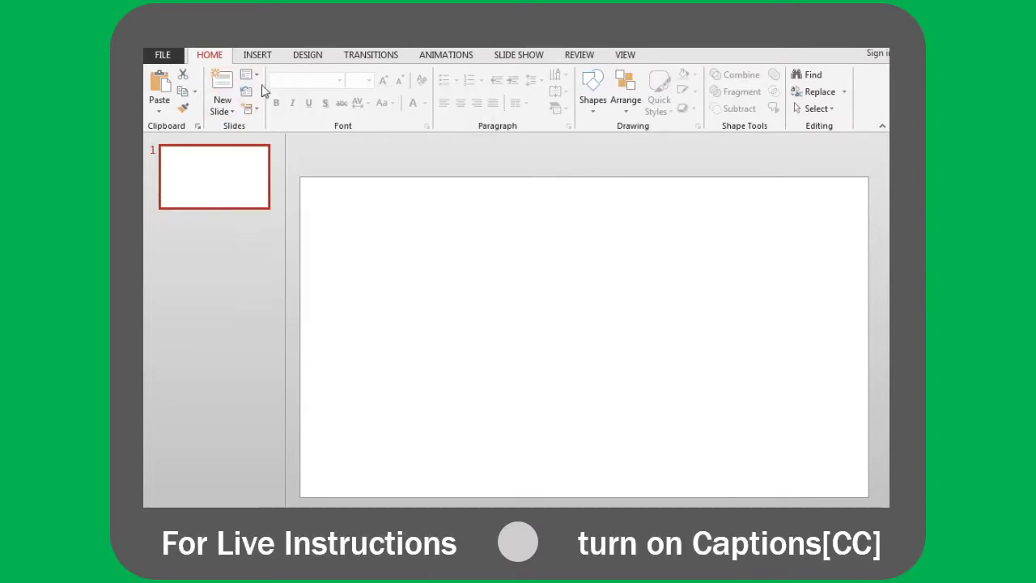
left_click(258, 54)
left_click(373, 76)
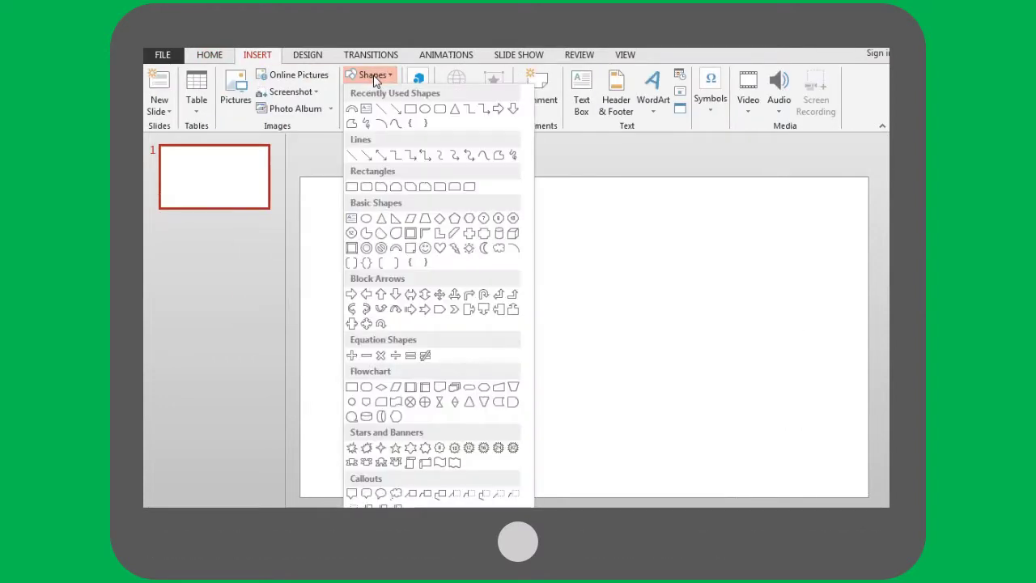
Draw a block arc near the top centre with a tall rectangle under its right end
left_click(394, 248)
left_click_drag(508, 197, 658, 311)
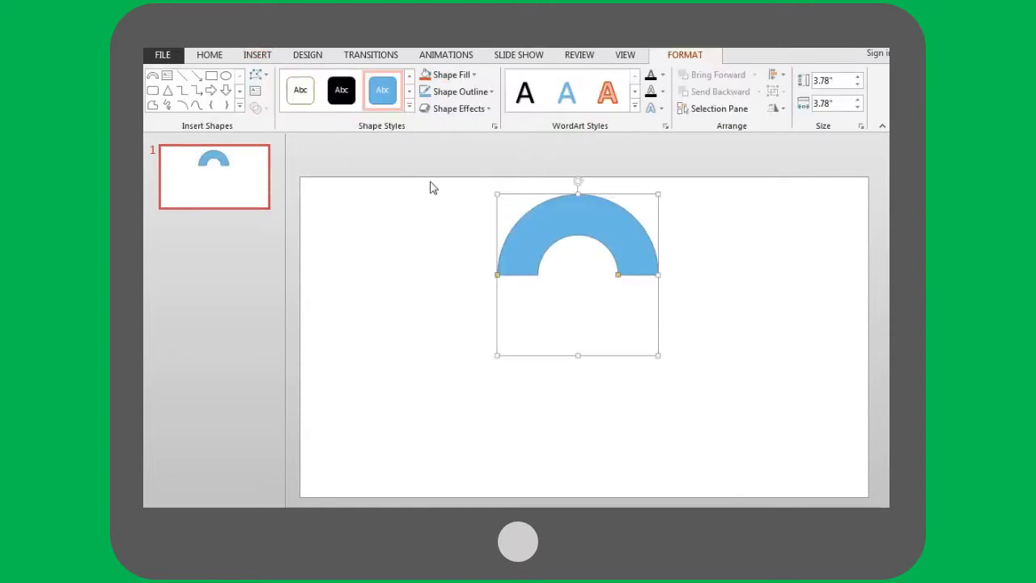
left_click(259, 55)
left_click(374, 75)
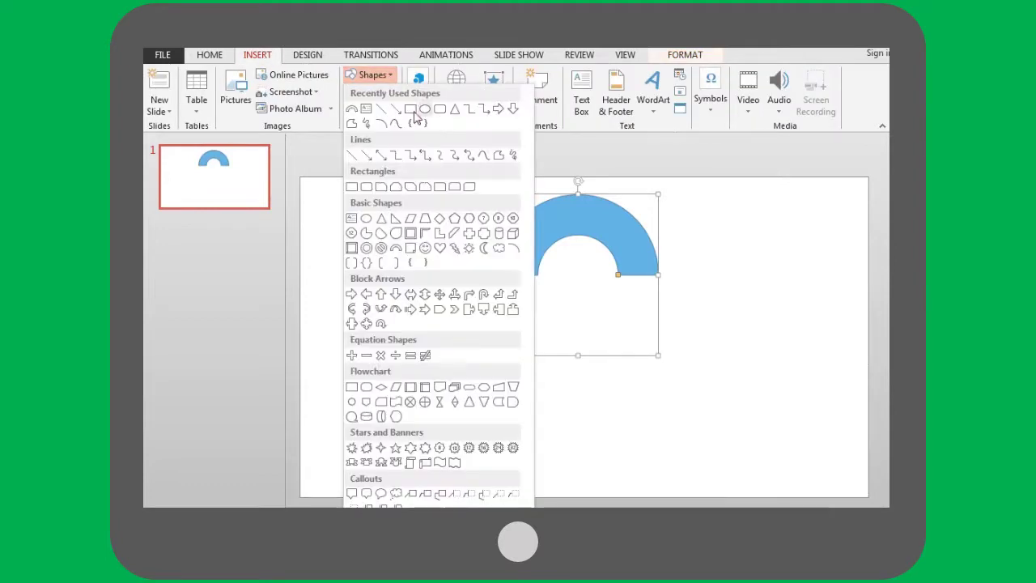
left_click(374, 241)
left_click_drag(616, 275, 658, 393)
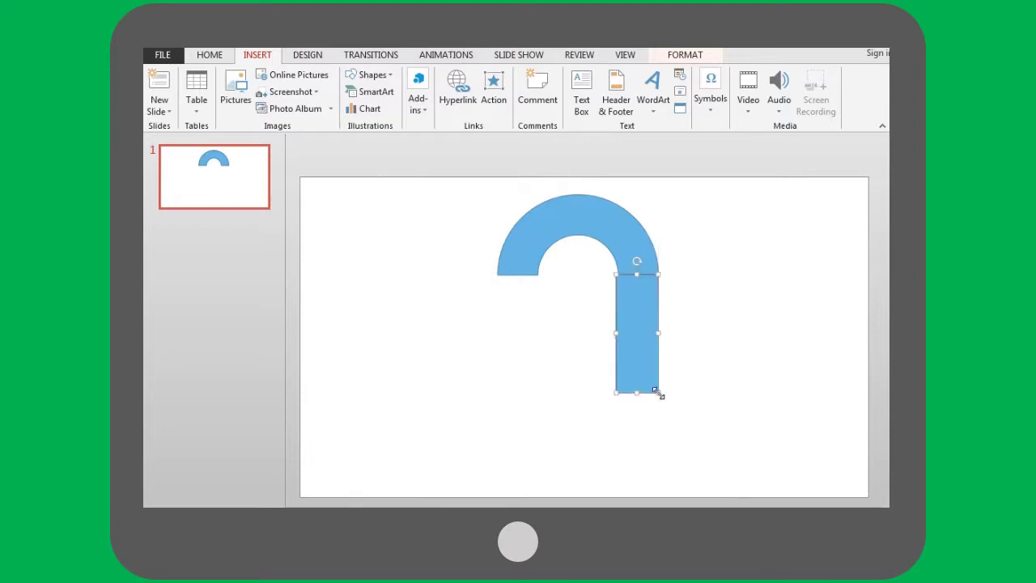
Add a short rectangle under the arch's left end
left_click(257, 55)
left_click(368, 75)
left_click(409, 110)
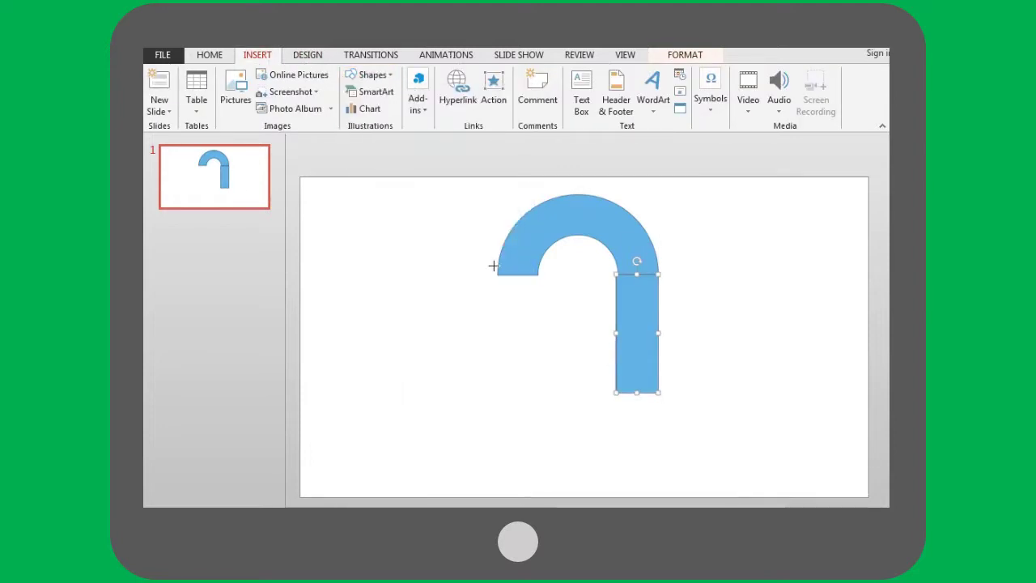
left_click_drag(494, 274, 539, 327)
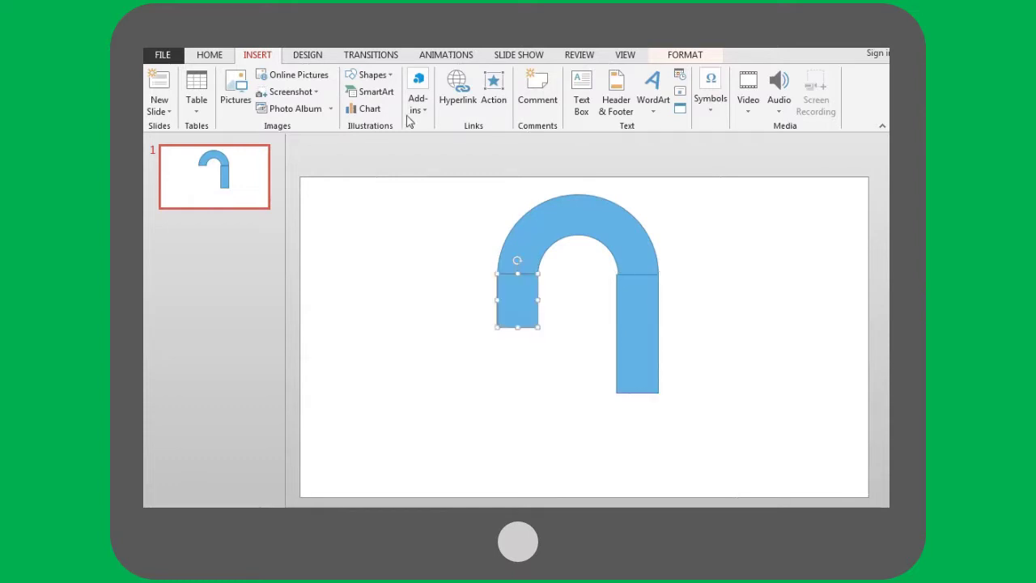
left_click(271, 54)
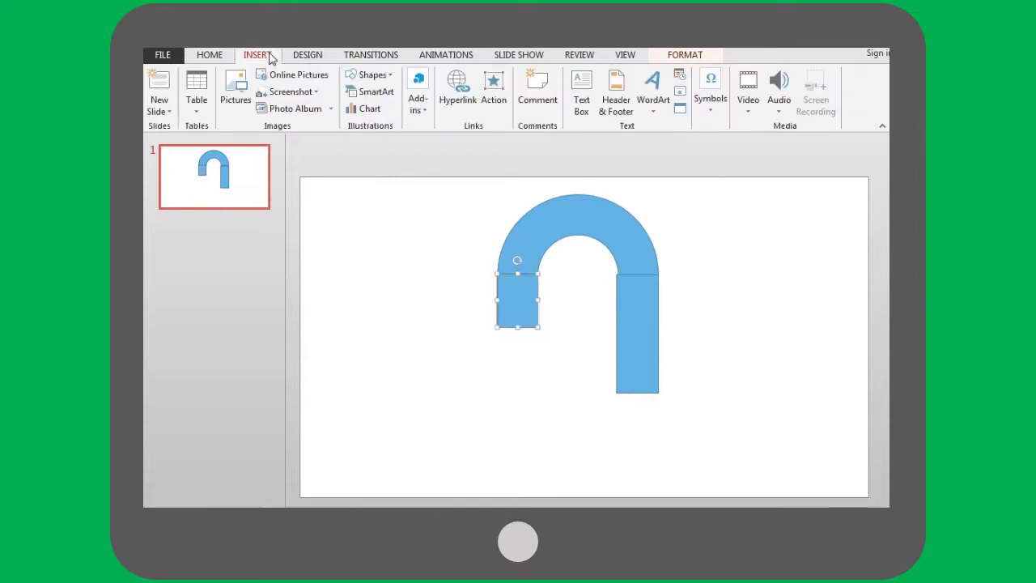
left_click(370, 74)
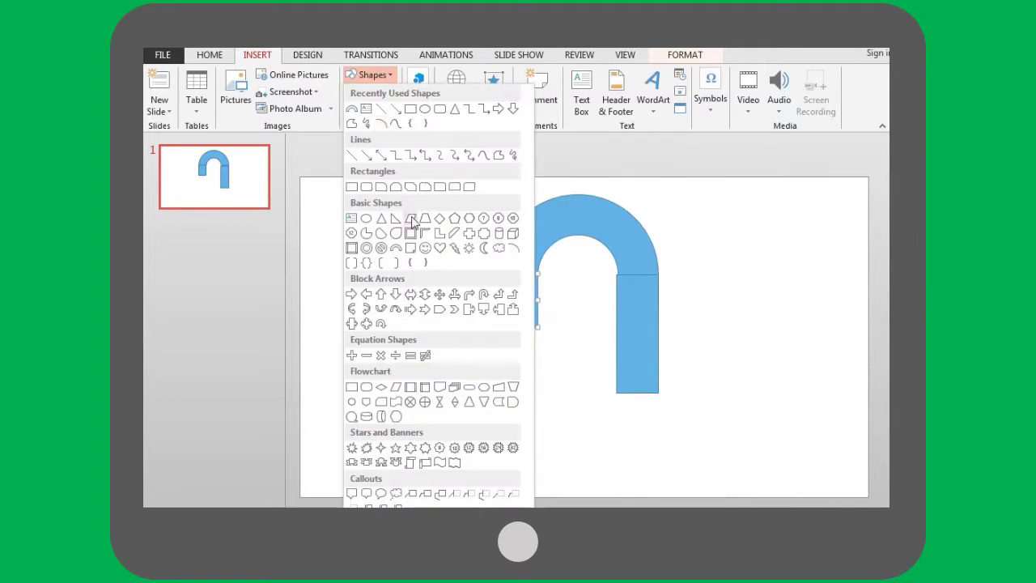
Draw a rounded-rectangle padlock body below the arch and shorten the left leg
left_click(375, 187)
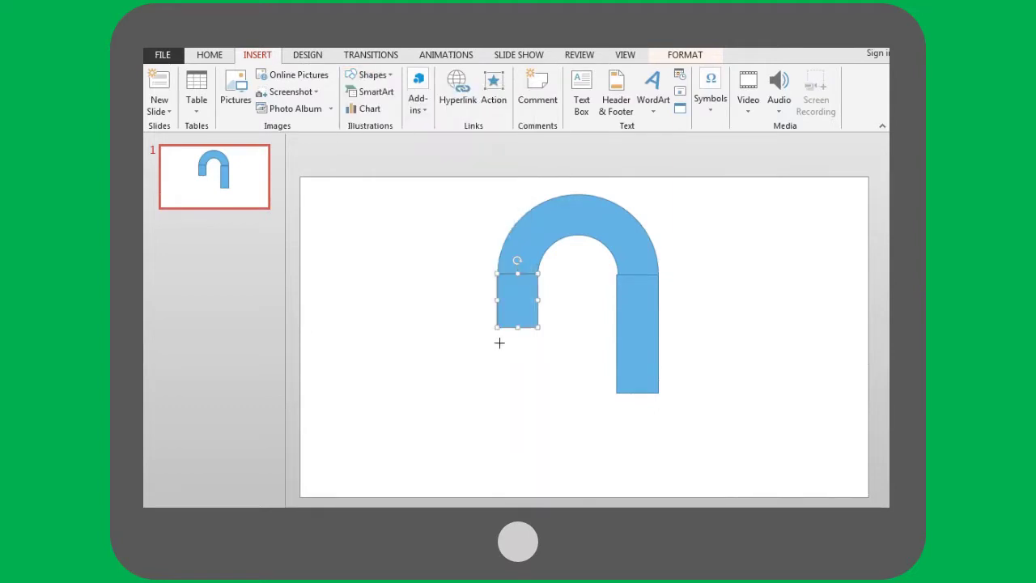
left_click_drag(499, 345, 658, 478)
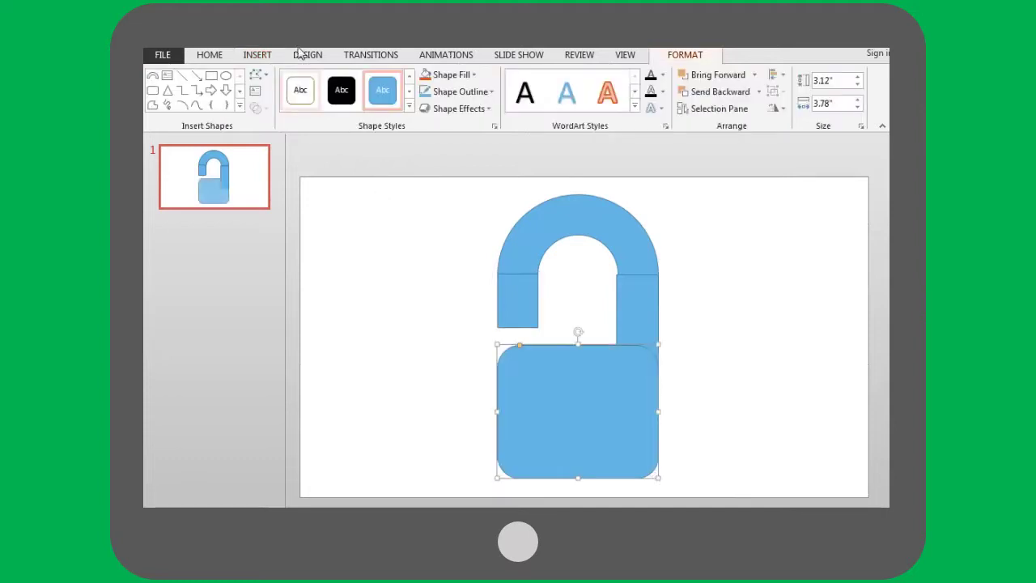
left_click(273, 56)
left_click(508, 318)
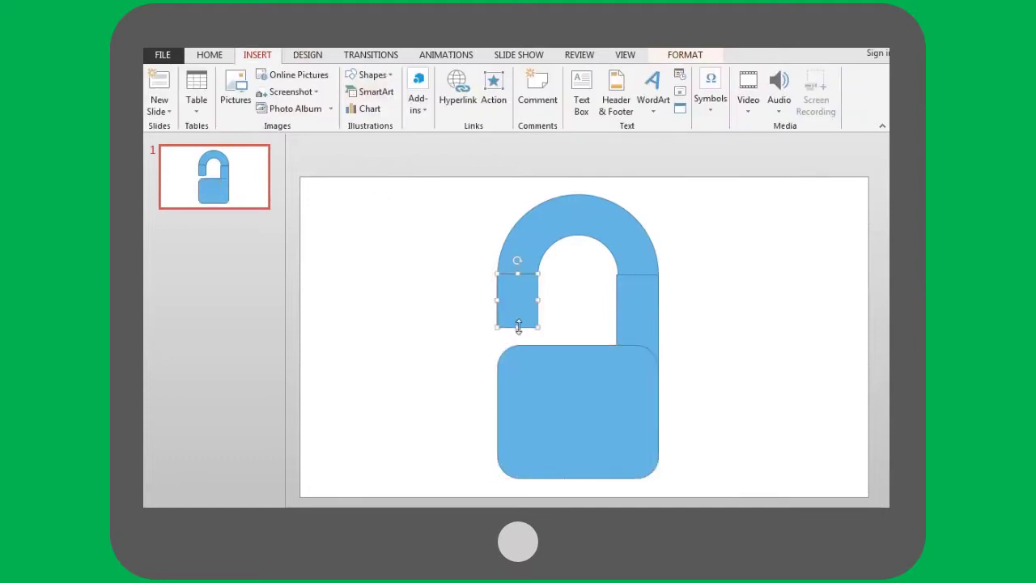
left_click_drag(519, 326, 519, 317)
Add a small circle and narrow bar as the keyhole, then select all padlock shapes
left_click(372, 74)
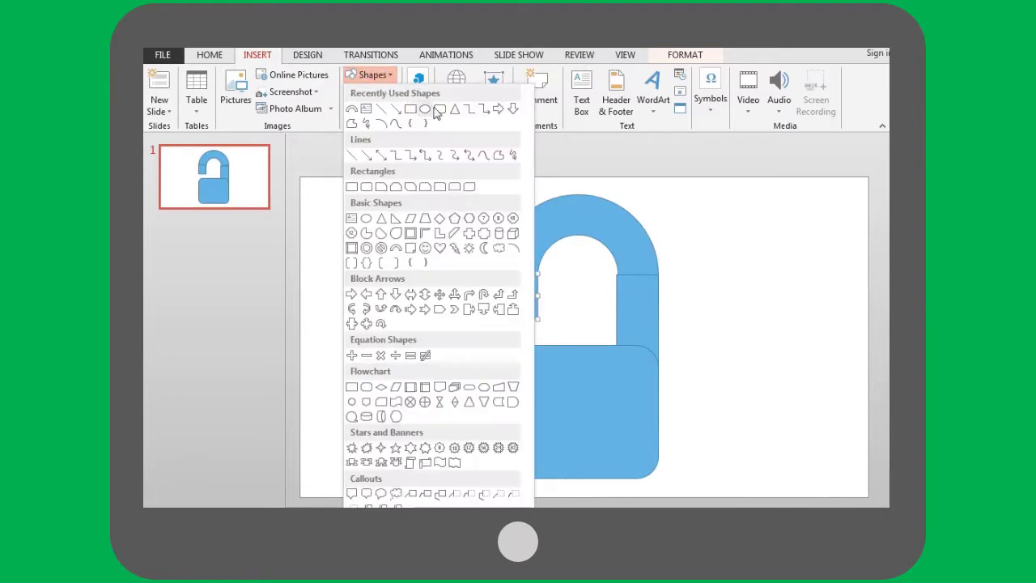
left_click(426, 110)
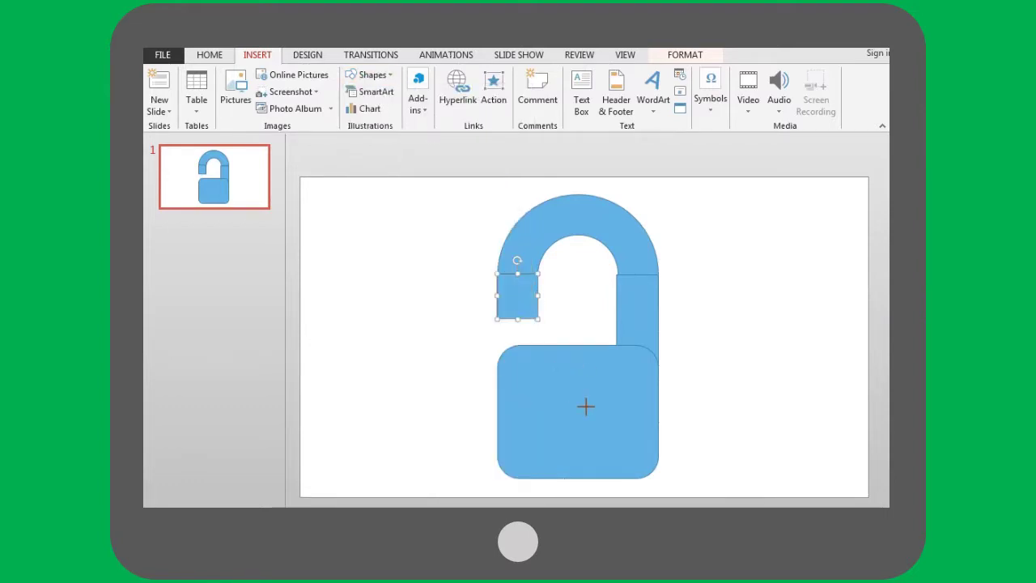
left_click_drag(594, 415, 600, 412)
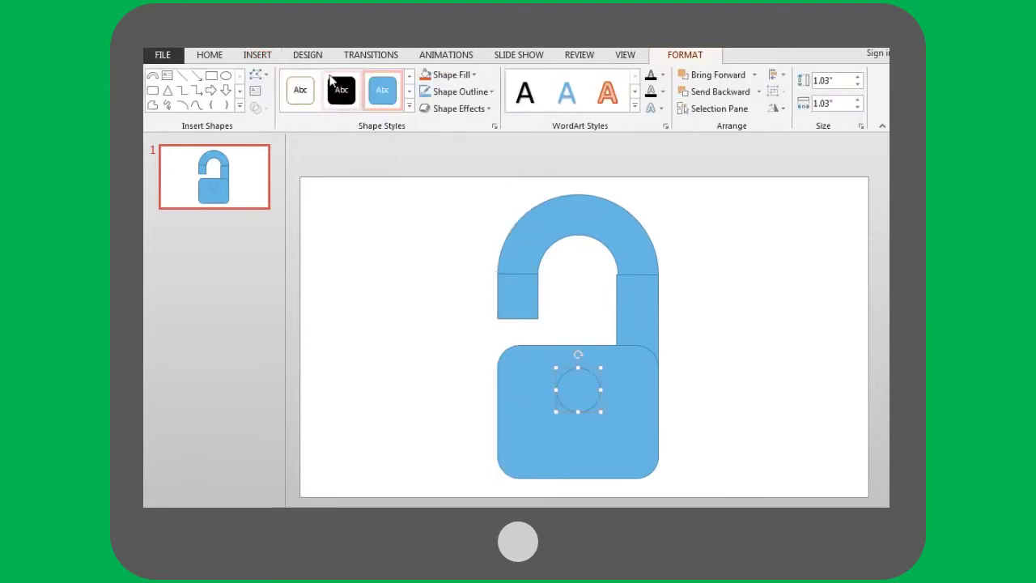
left_click(259, 57)
left_click(371, 76)
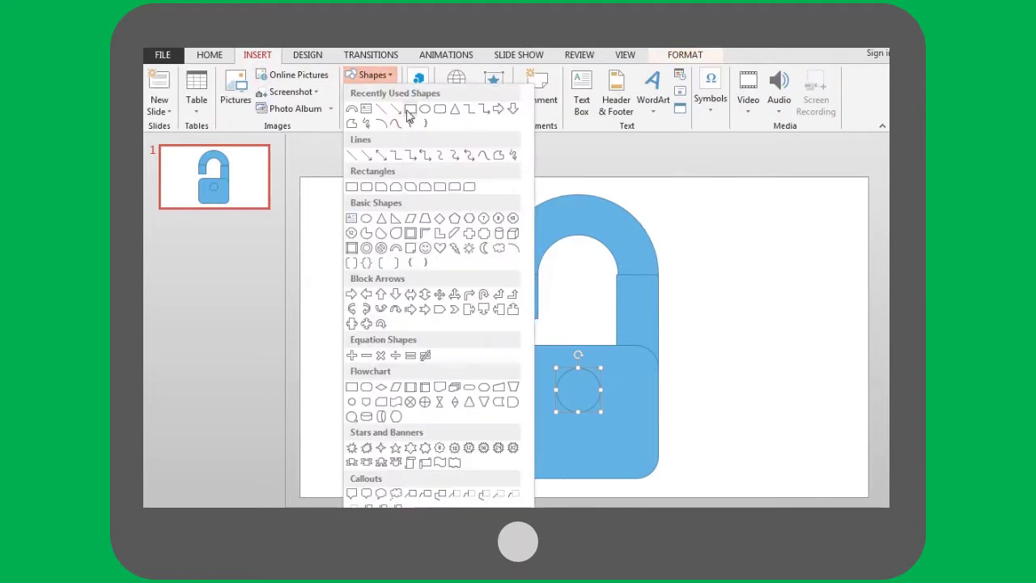
left_click(409, 111)
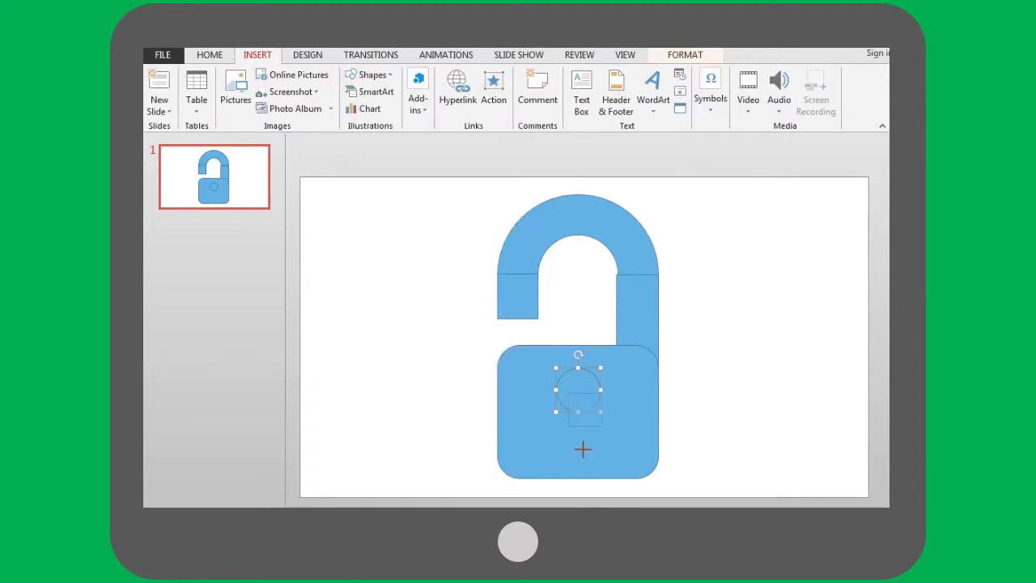
left_click_drag(589, 453, 588, 457)
left_click(732, 326)
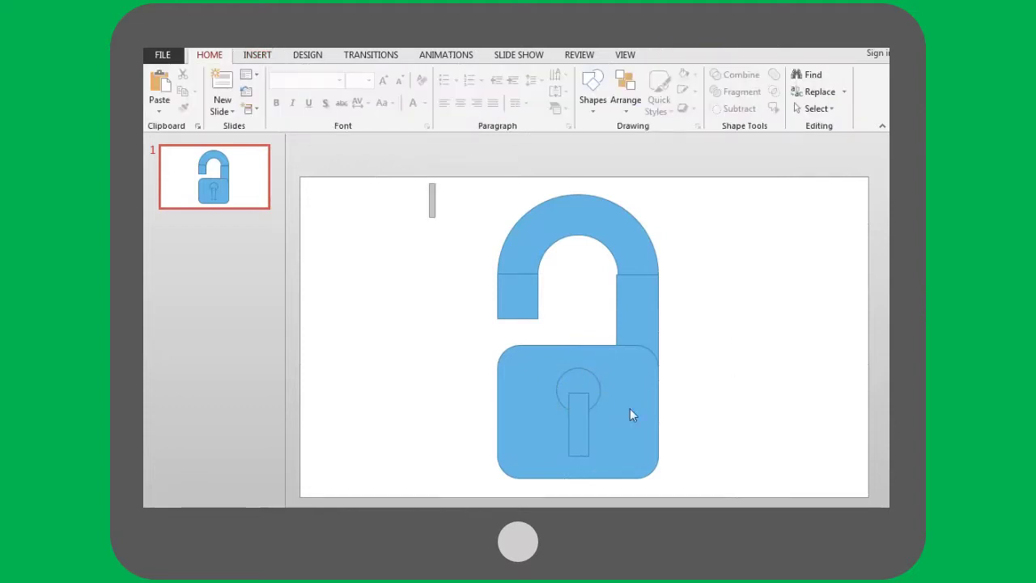
left_click_drag(429, 183, 704, 499)
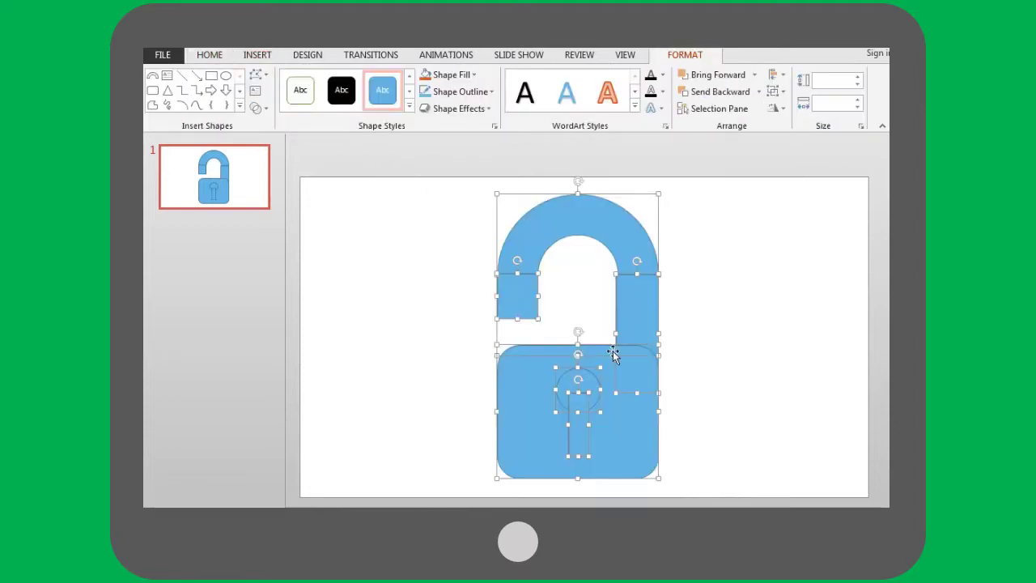
Remove outlines from all padlock shapes and fill them orange
left_click(460, 92)
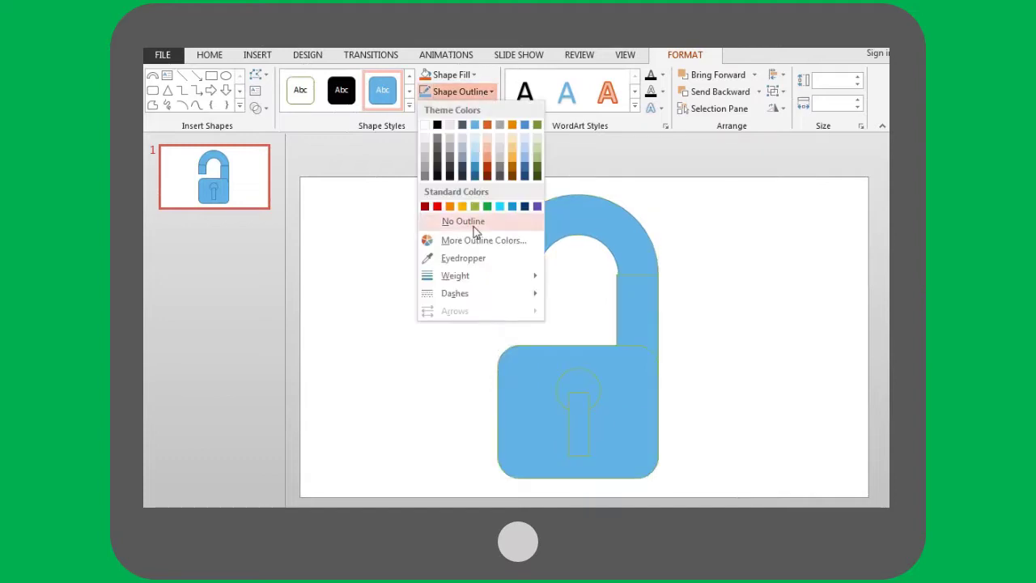
left_click(476, 230)
left_click(447, 76)
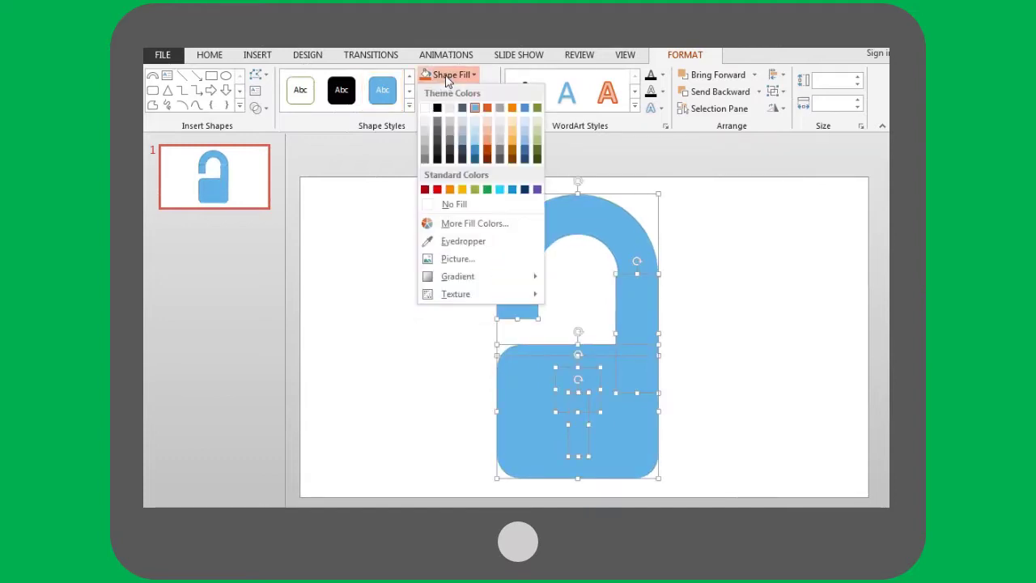
left_click(450, 189)
Give the keyhole a darker orange-red fill
left_click(710, 393)
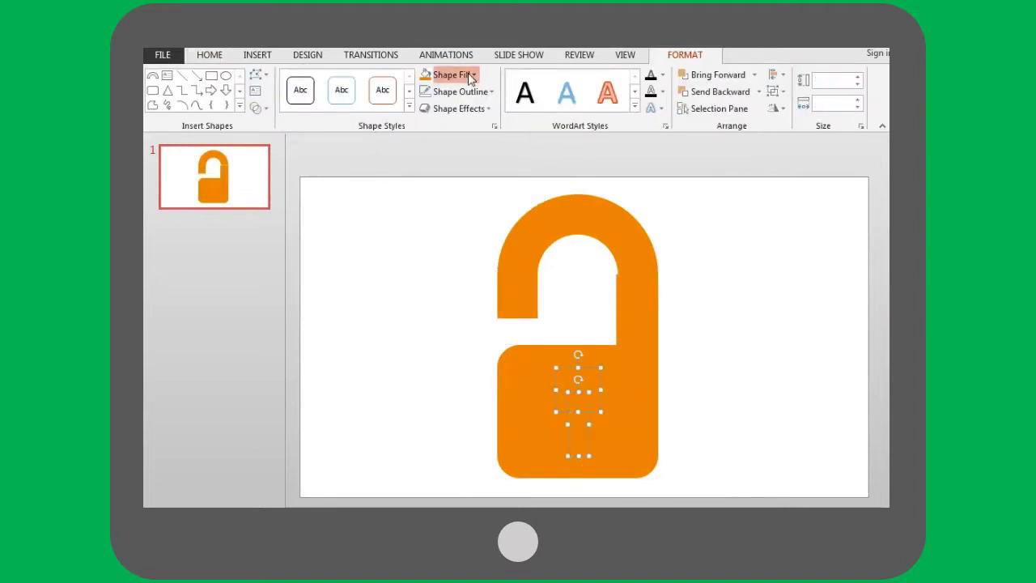
left_click(452, 75)
left_click(488, 107)
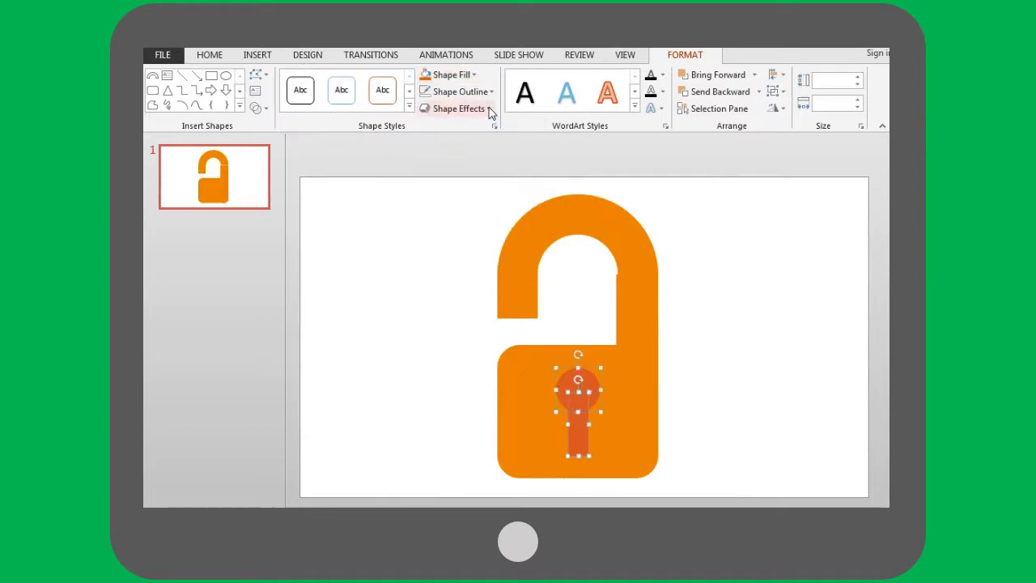
Resize the shackle arch to 3.05" high by 3" wide
mouse_move(429, 51)
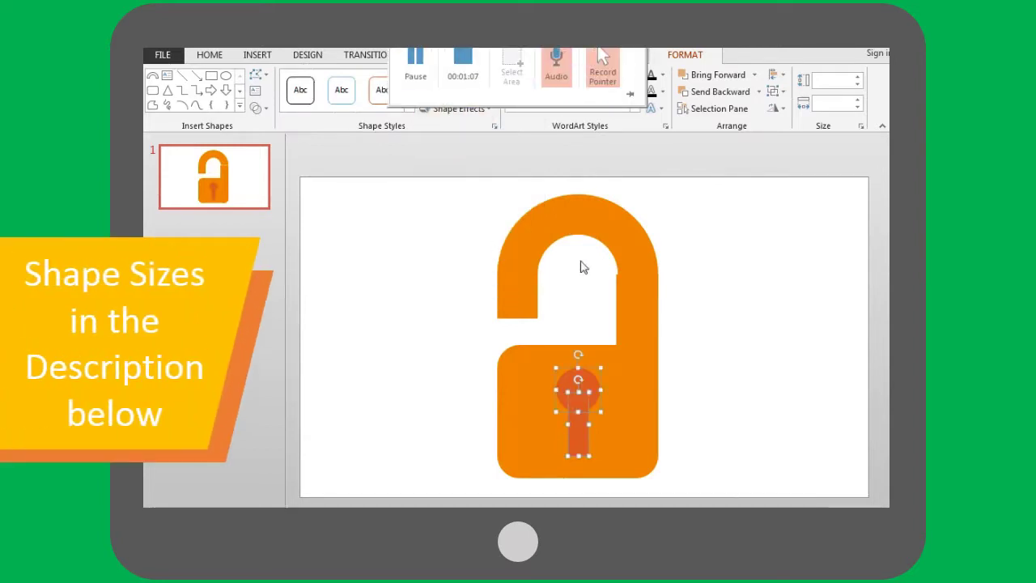
left_click(628, 227)
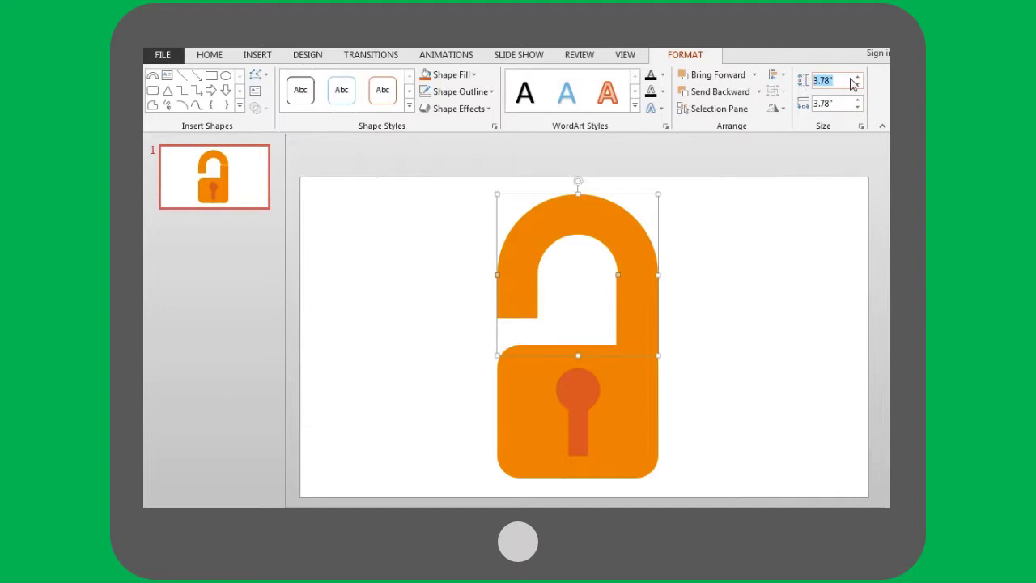
type("3.05")
type("3.33")
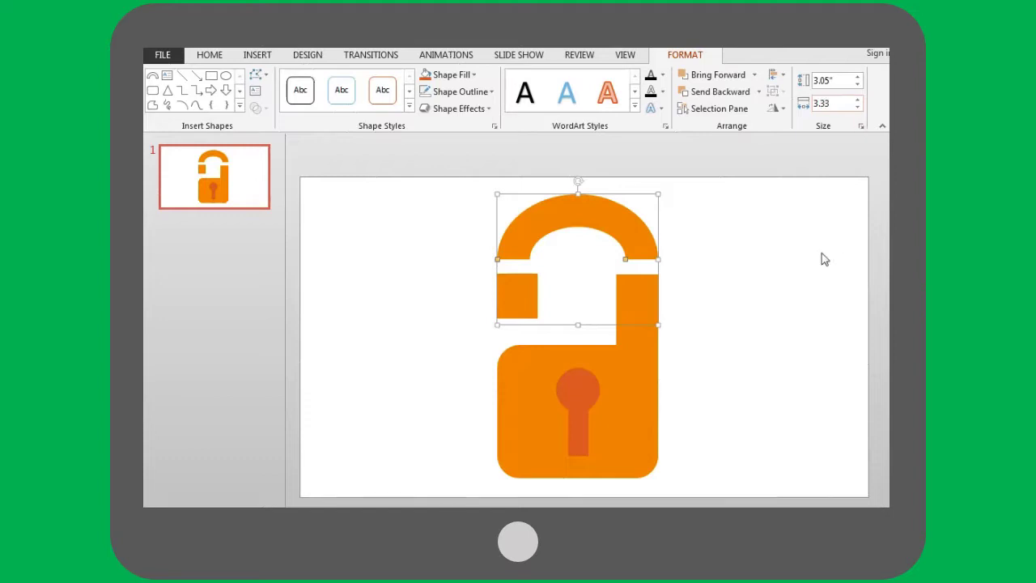
left_click(824, 259)
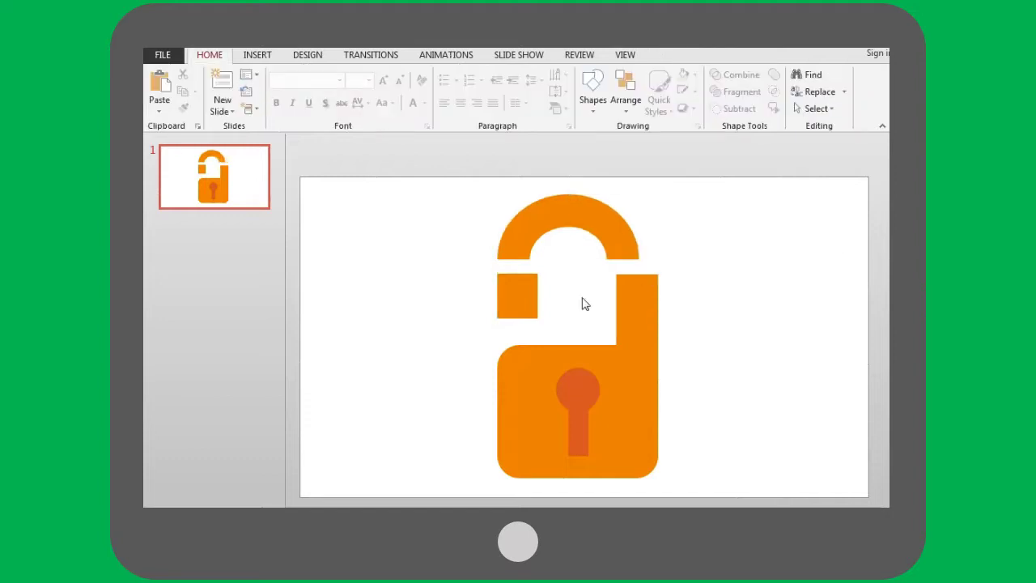
left_click(509, 290)
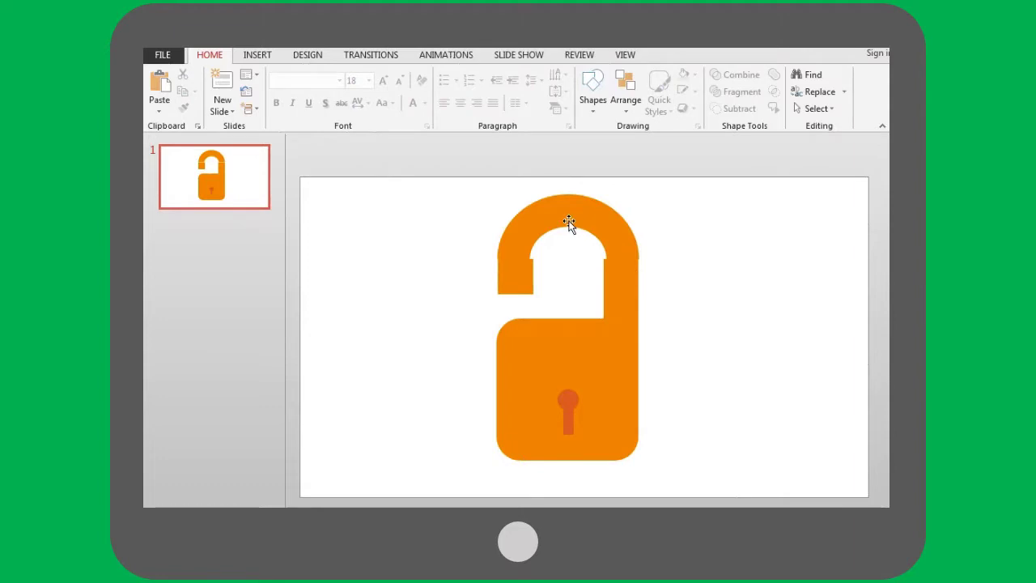
Nudge the orange padlock body a few pixels lower beneath the shackle
left_click(570, 220)
scroll(685, 376, "up", 5)
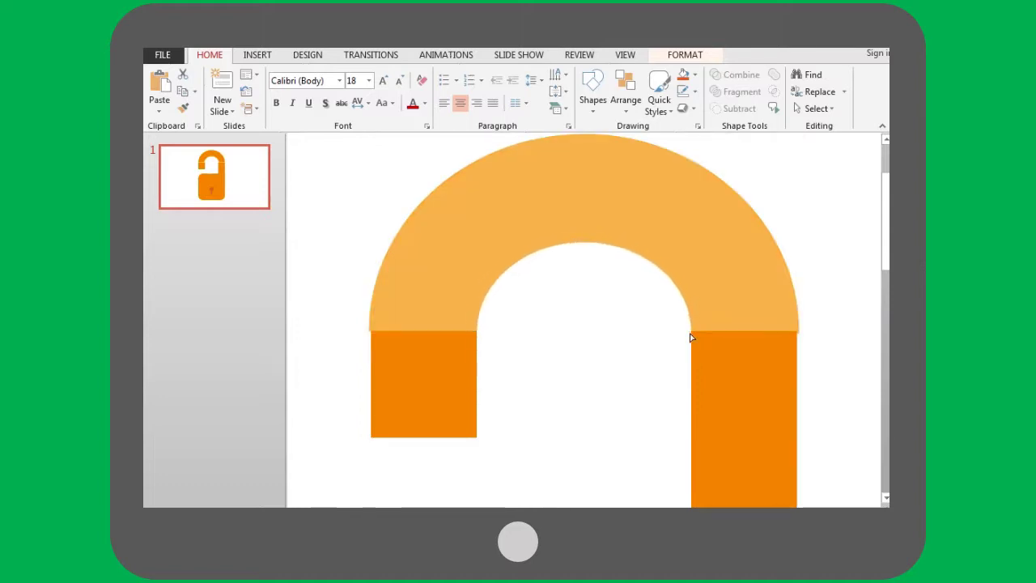
left_click(690, 336)
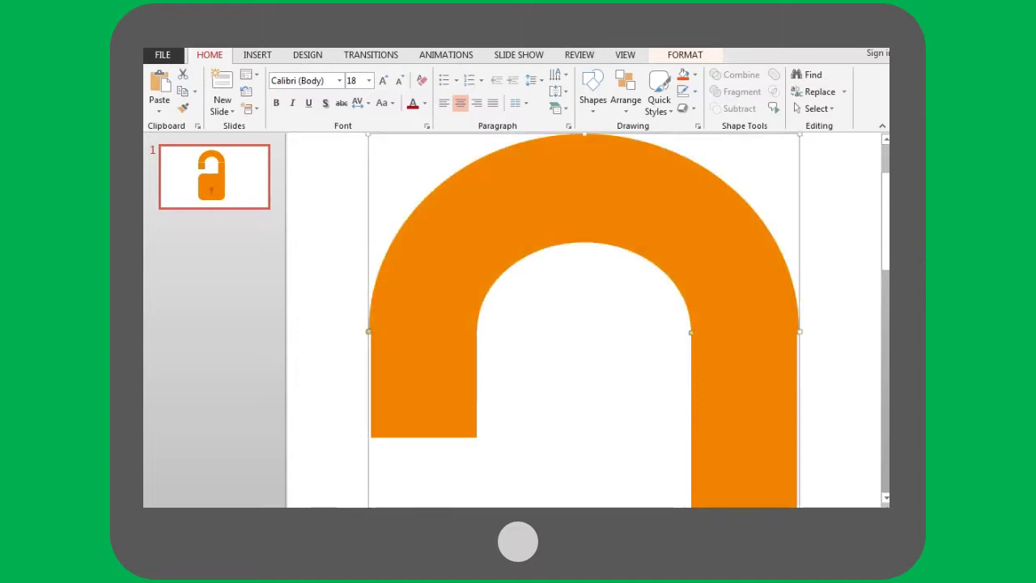
scroll(821, 434, "down", 5)
left_click(785, 384)
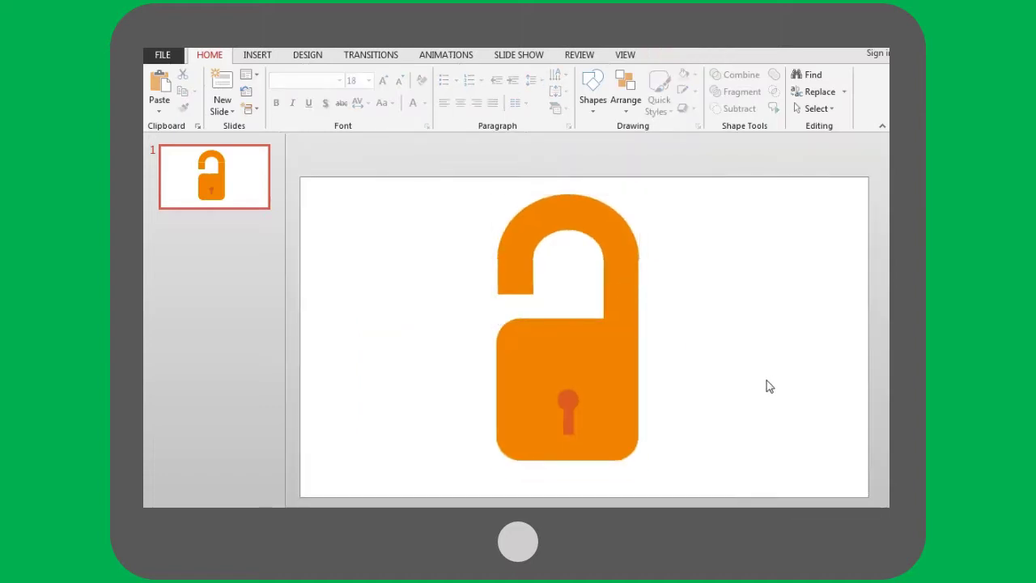
left_click_drag(613, 369, 613, 376)
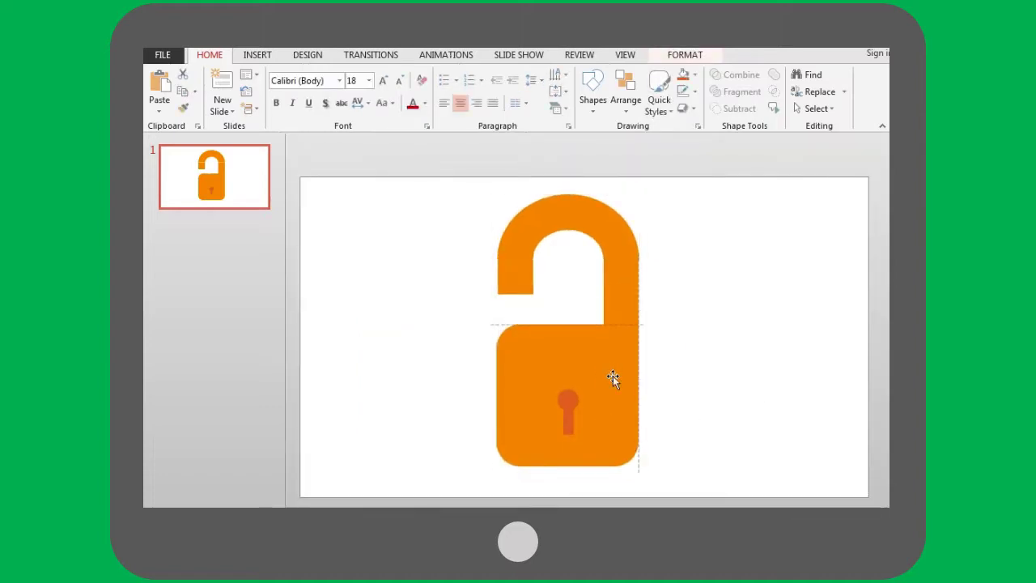
key("Tab")
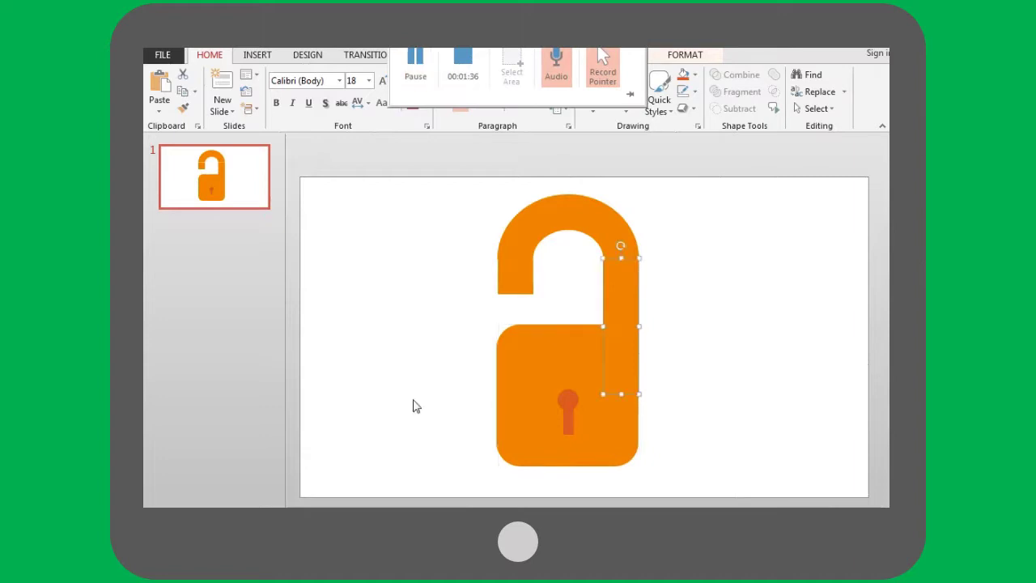
Group the shackle arch and both legs into one object
left_click(524, 277, "shift")
left_click(557, 223, "shift")
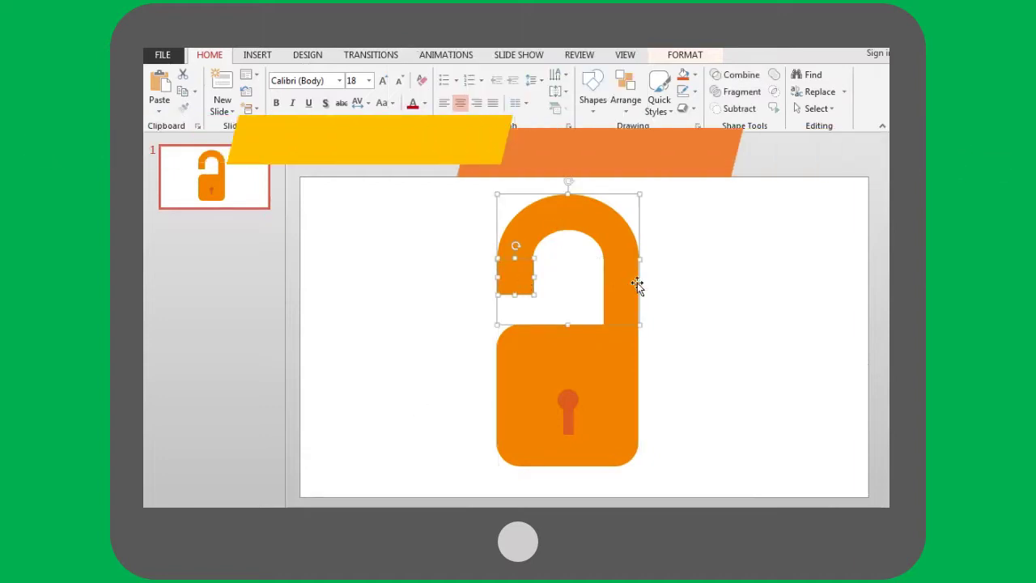
right_click(623, 291)
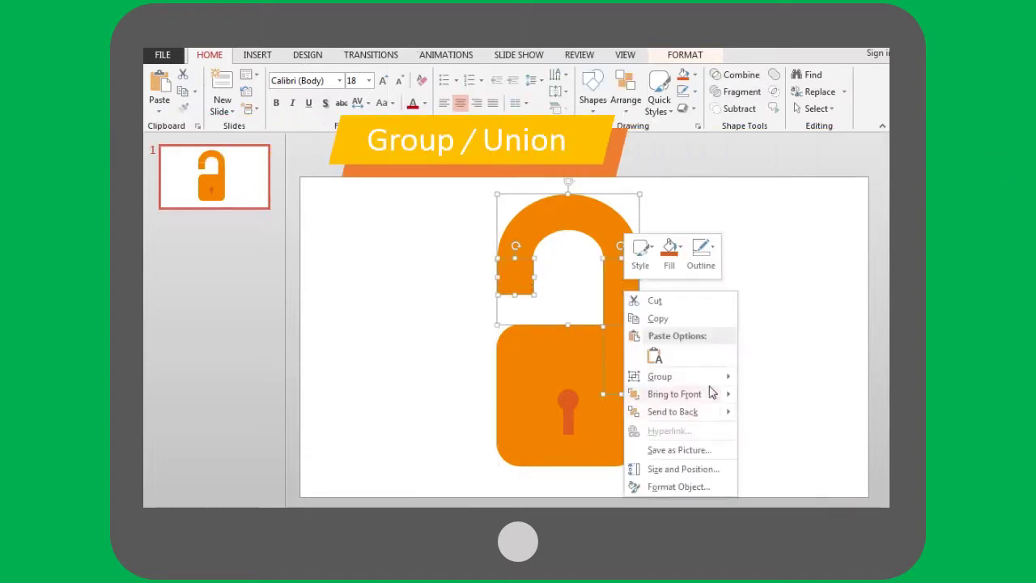
mouse_move(688, 376)
left_click(753, 380)
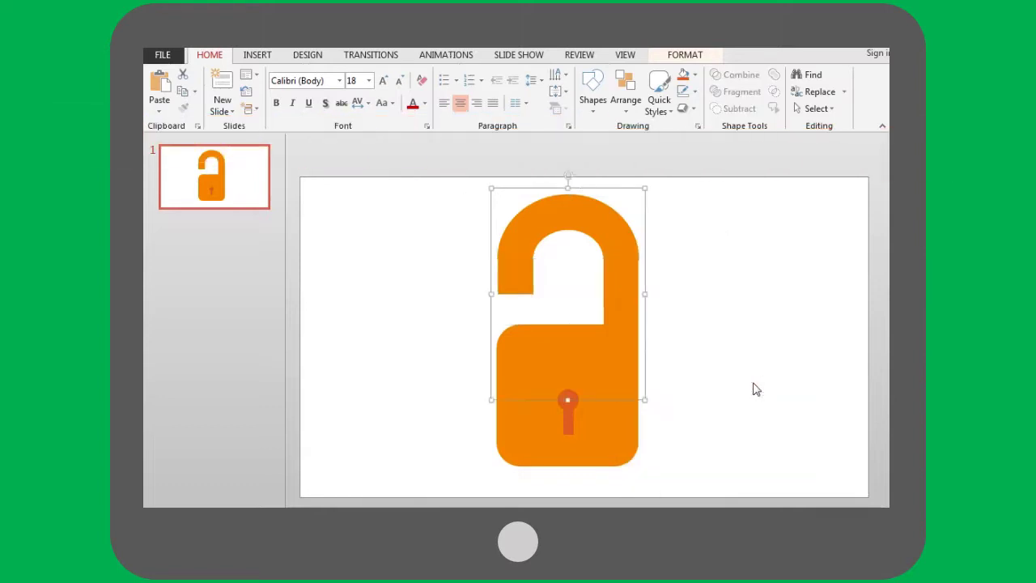
Select the keyhole circle and bar together for grouping
left_click(632, 352)
left_click(572, 398)
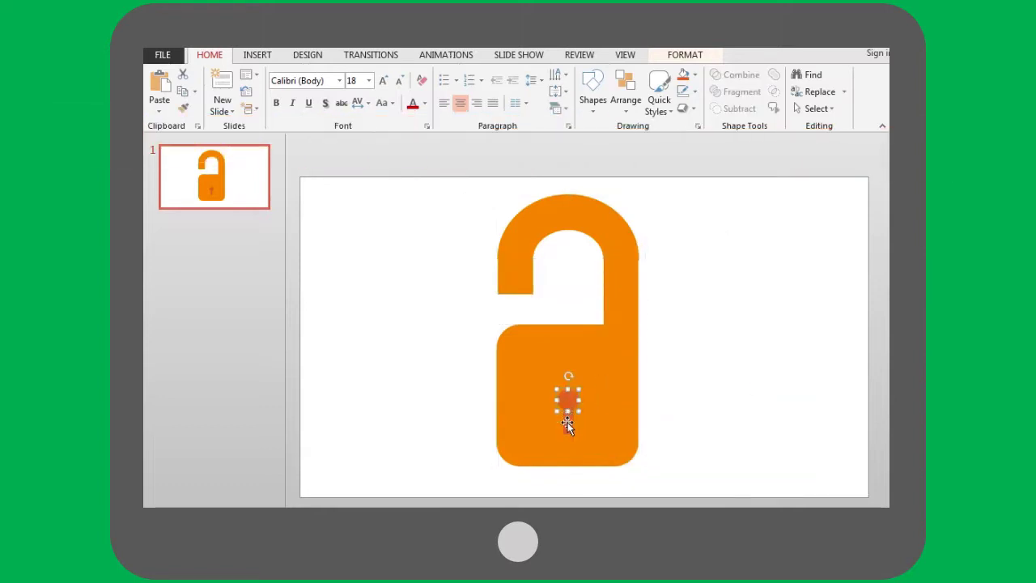
left_click(567, 427, "shift")
right_click(567, 427)
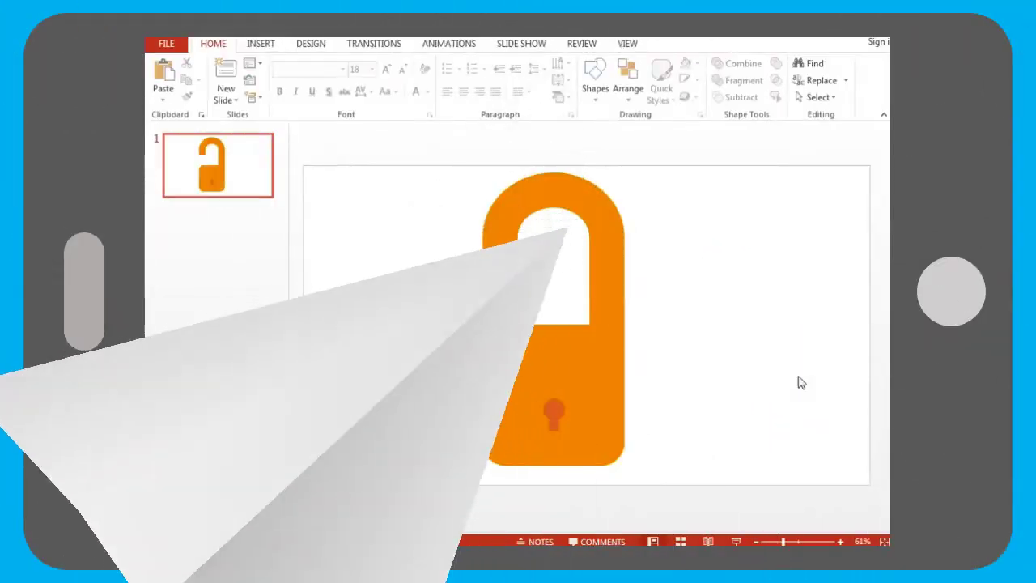
Apply a downward Lines motion path to the shackle with a 1-second duration
left_click(614, 212)
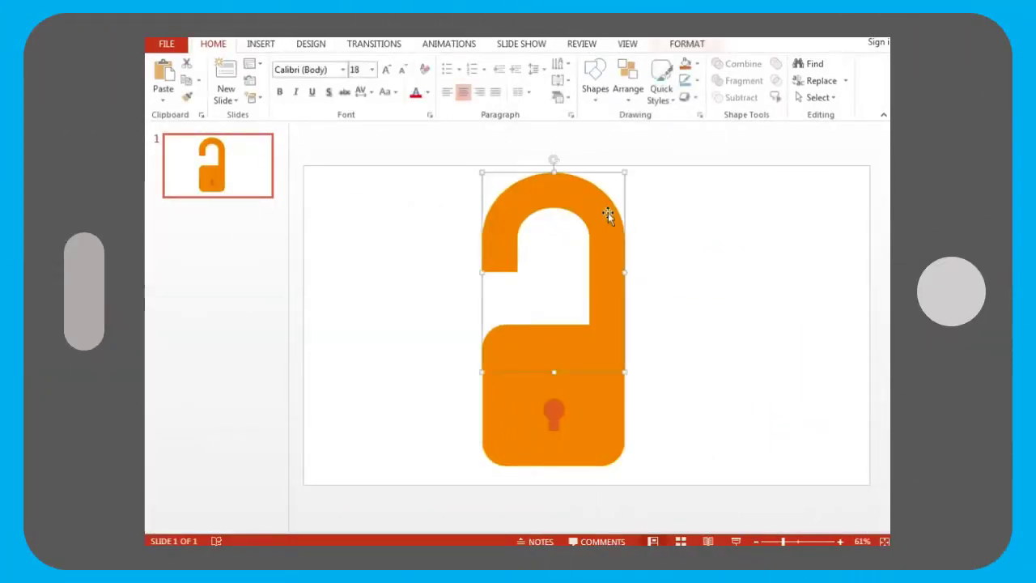
left_click(447, 45)
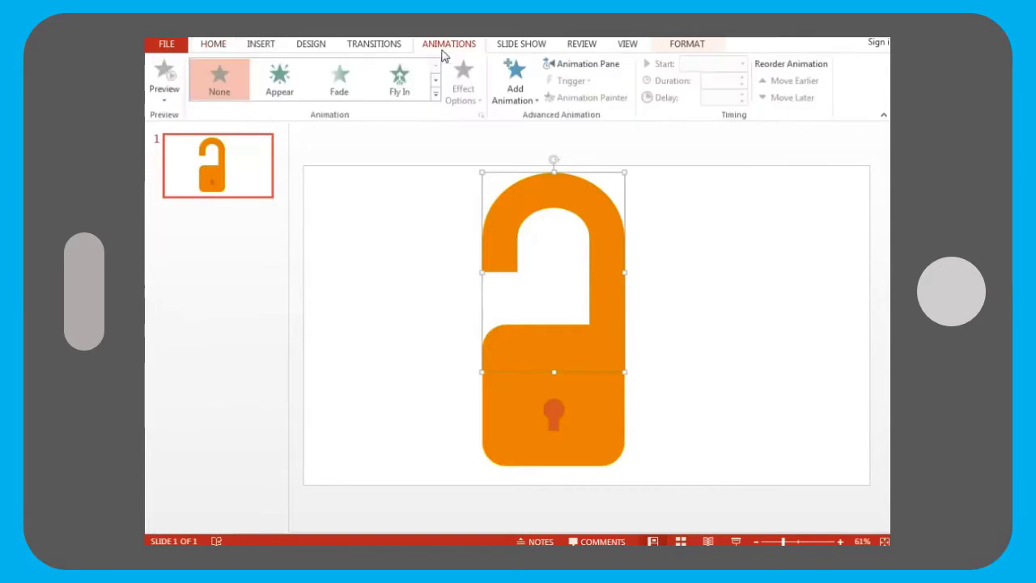
left_click(435, 95)
left_click_drag(493, 240, 499, 395)
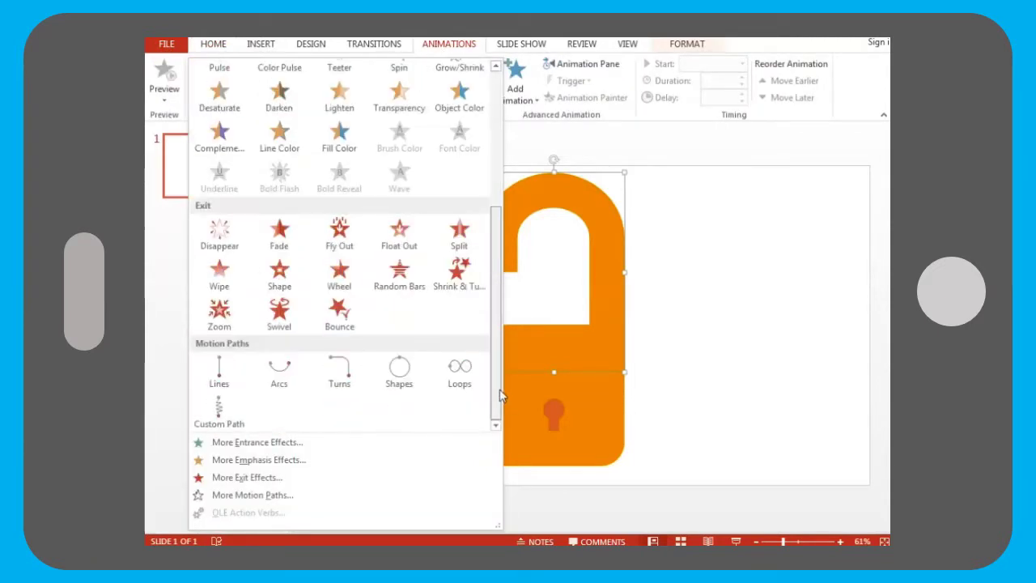
left_click(234, 380)
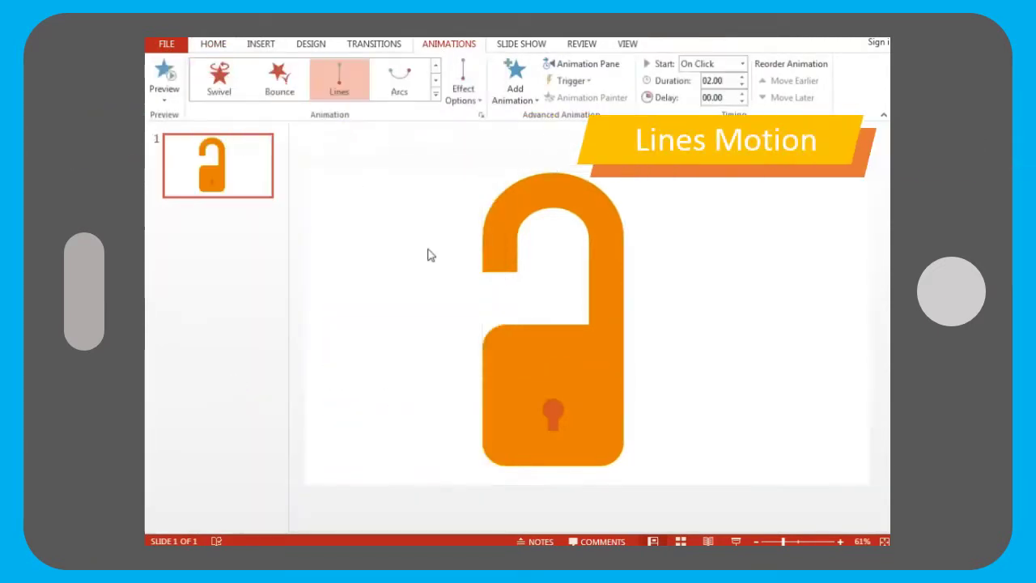
left_click(741, 85)
left_click(742, 85)
left_click(742, 85)
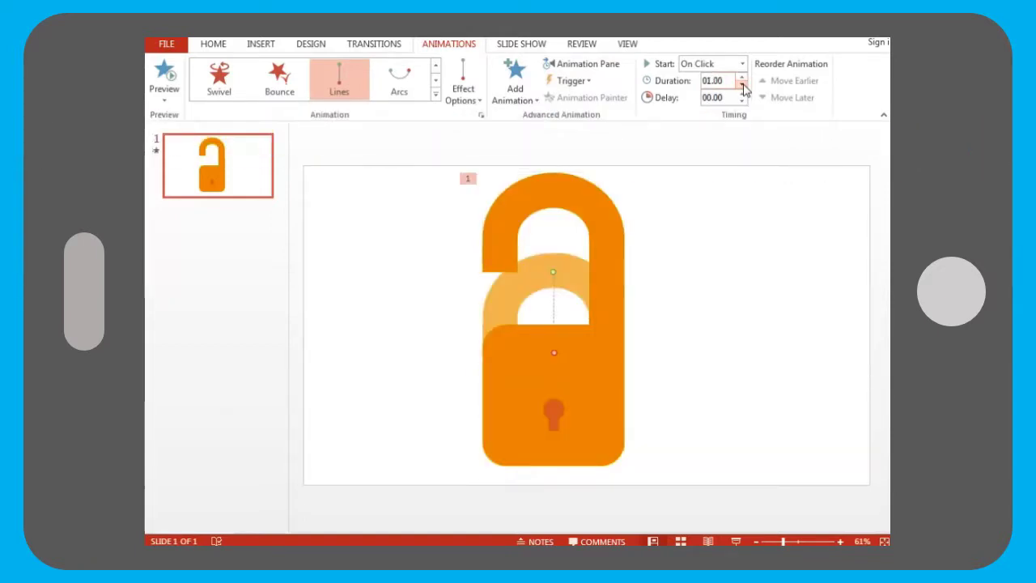
Give the shackle's motion path a 0.15-second bounce end
left_click(567, 63)
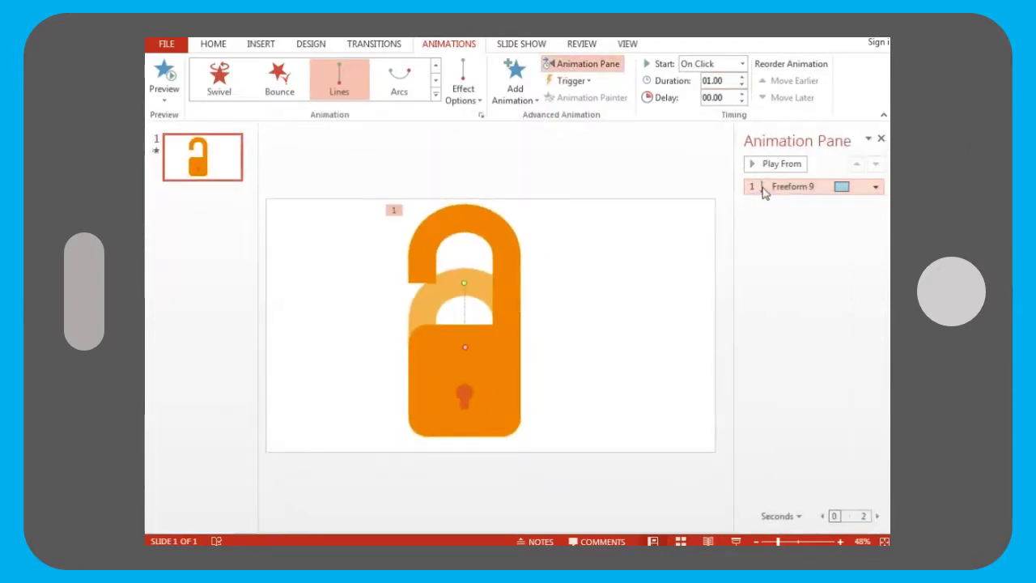
double_click(762, 193)
left_click(545, 272)
type("0.15")
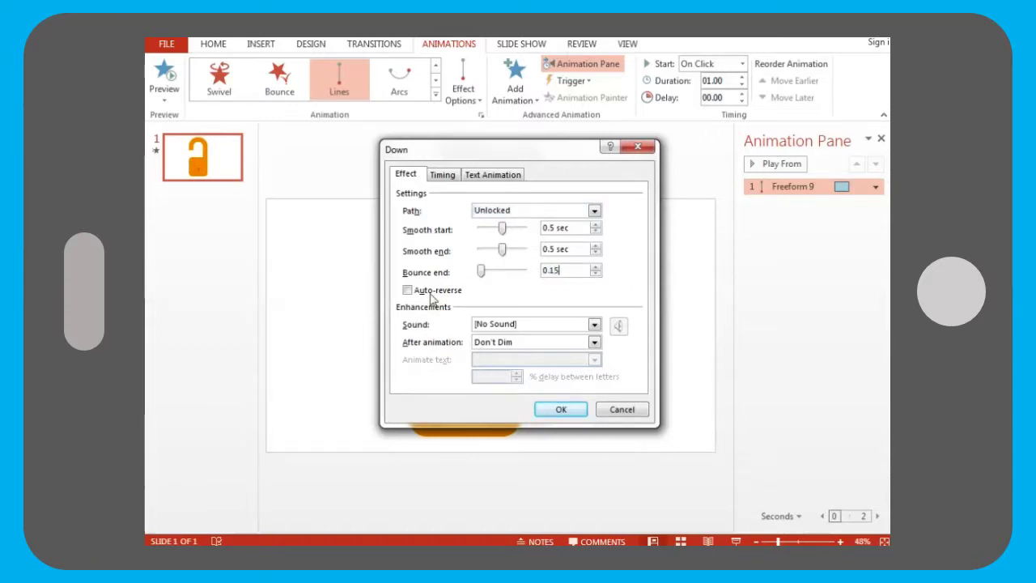
left_click(550, 410)
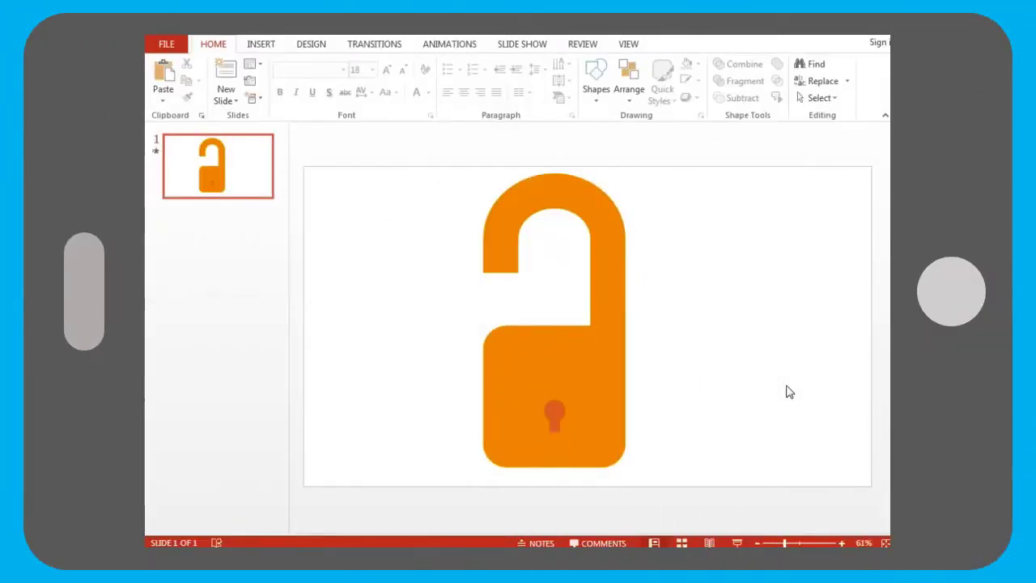
Insert an orange-red isosceles triangle rotated 90° right to point sideways
left_click(261, 46)
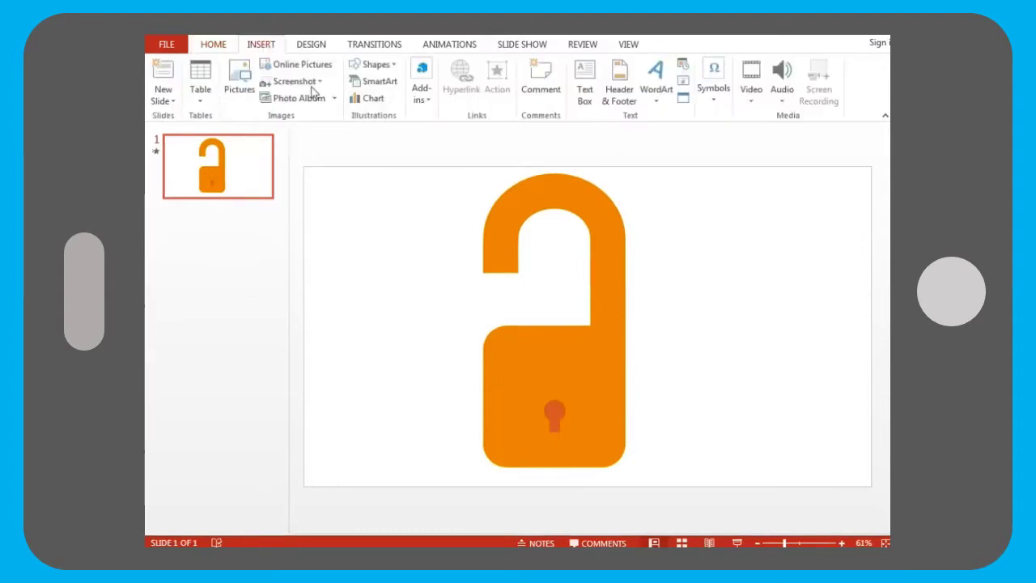
left_click(374, 65)
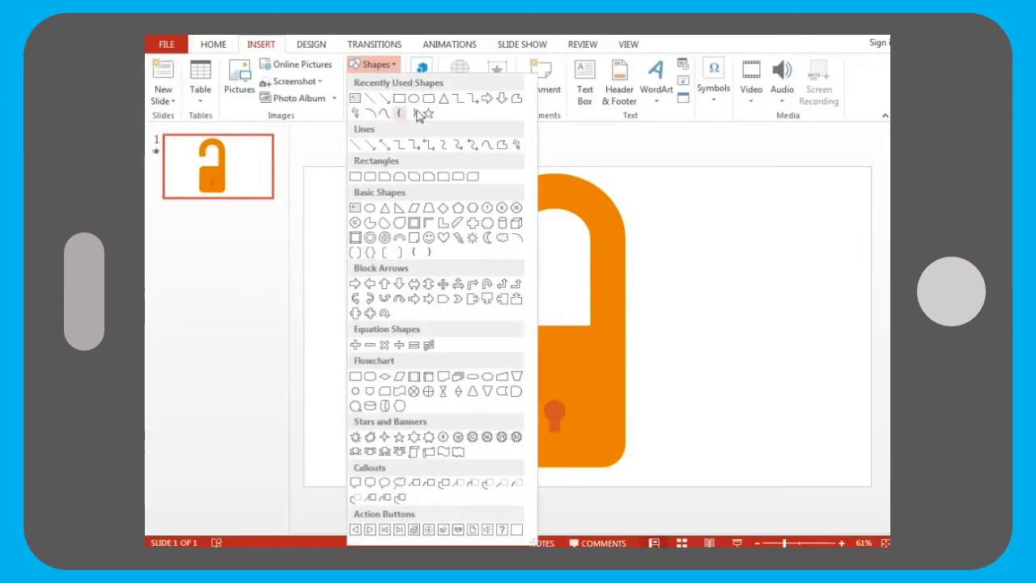
left_click(389, 212)
left_click(388, 272)
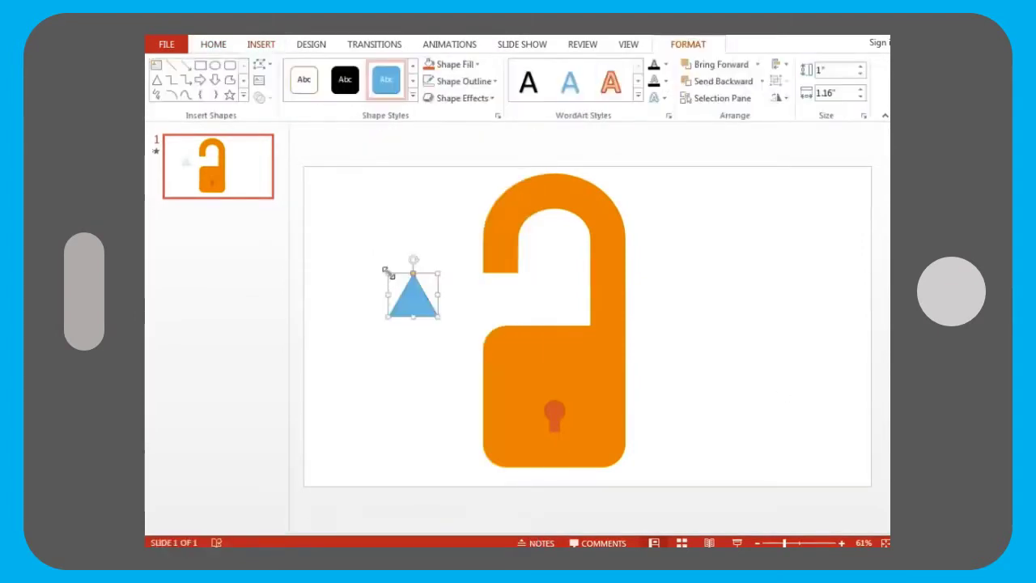
left_click(429, 65)
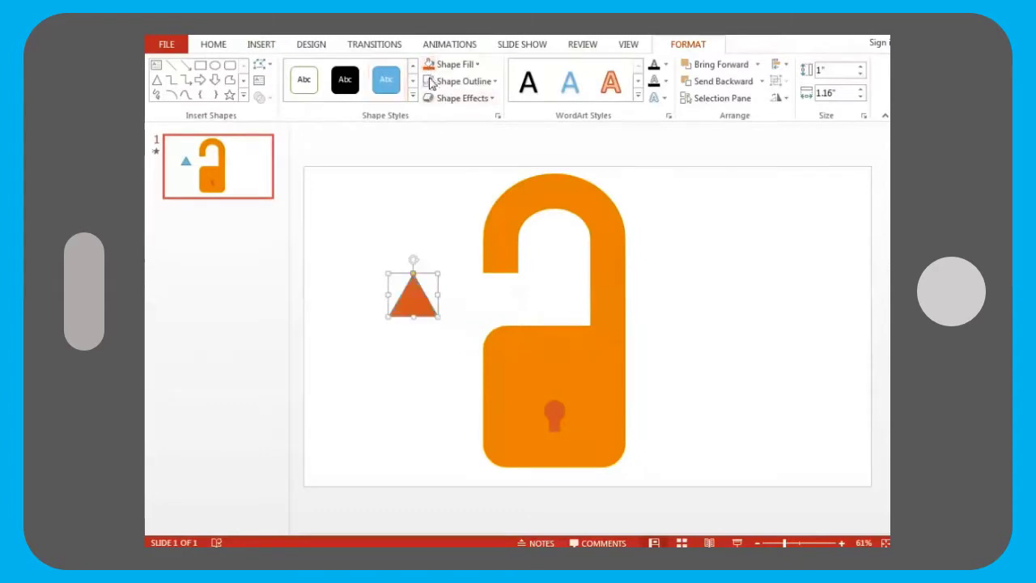
left_click(775, 99)
left_click(801, 117)
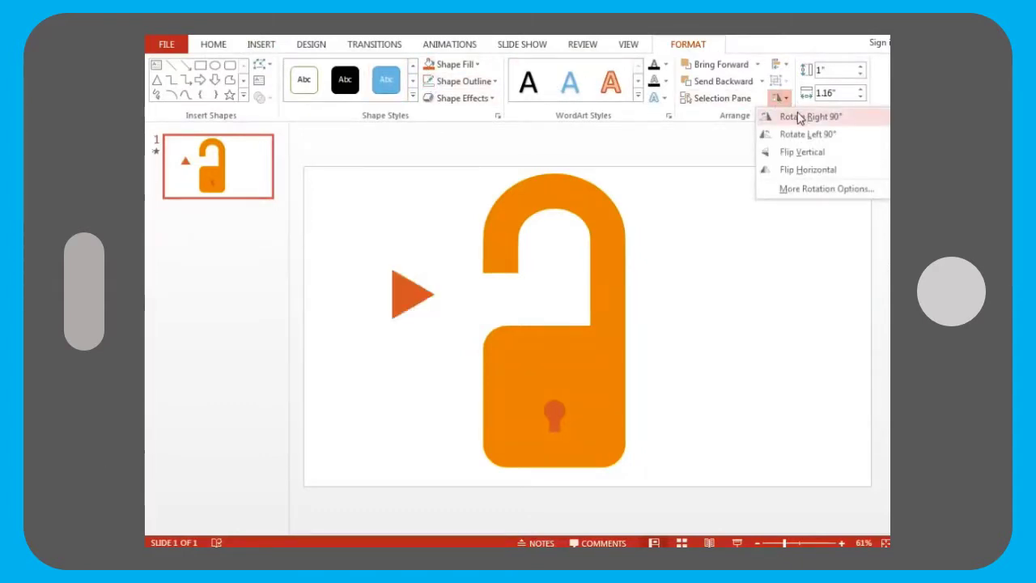
Place the triangle beside the shackle's left gap and paste a second copy
mouse_move(417, 297)
left_mouse_down()
mouse_move(465, 313)
mouse_move(454, 293)
mouse_move(462, 315)
left_mouse_up()
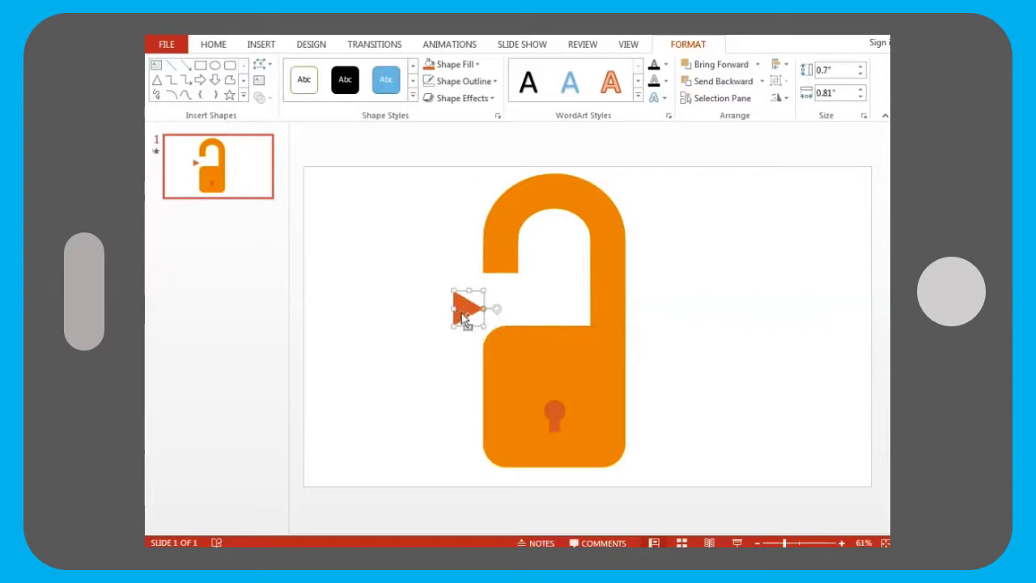
mouse_move(463, 316)
left_mouse_down()
mouse_move(466, 358)
mouse_move(488, 313)
mouse_move(472, 309)
mouse_move(480, 299)
mouse_move(493, 310)
mouse_move(490, 301)
mouse_move(466, 307)
mouse_move(463, 344)
left_mouse_up()
key("ctrl+v")
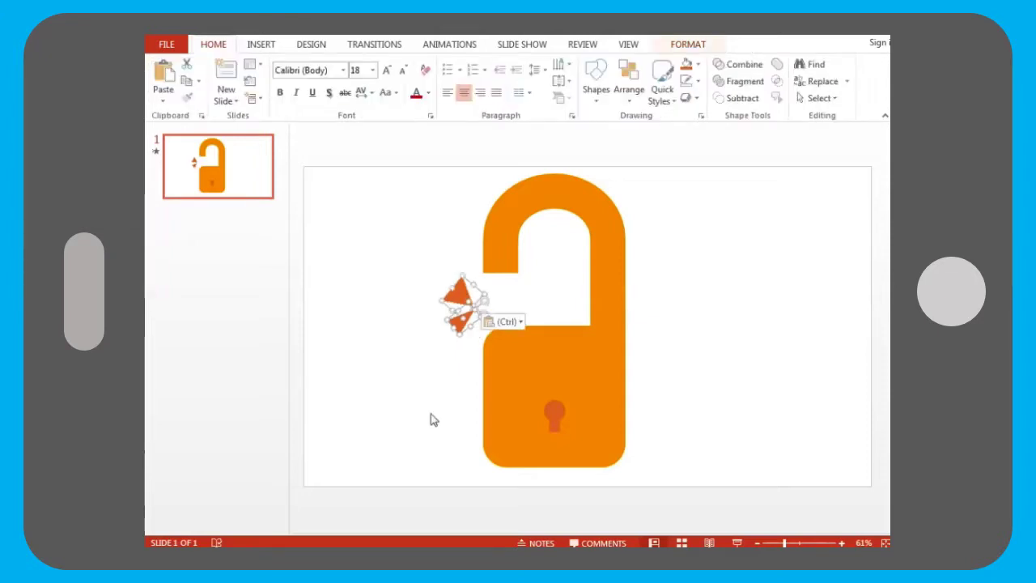
left_click(431, 413)
left_click(464, 295)
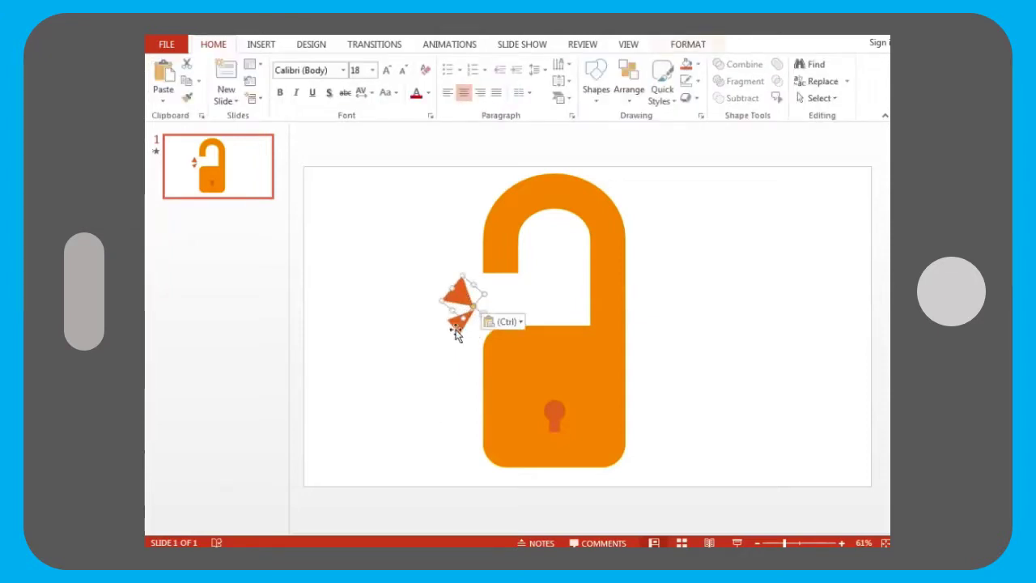
Give the triangles a Zoom entrance that starts With Previous
left_click(467, 47)
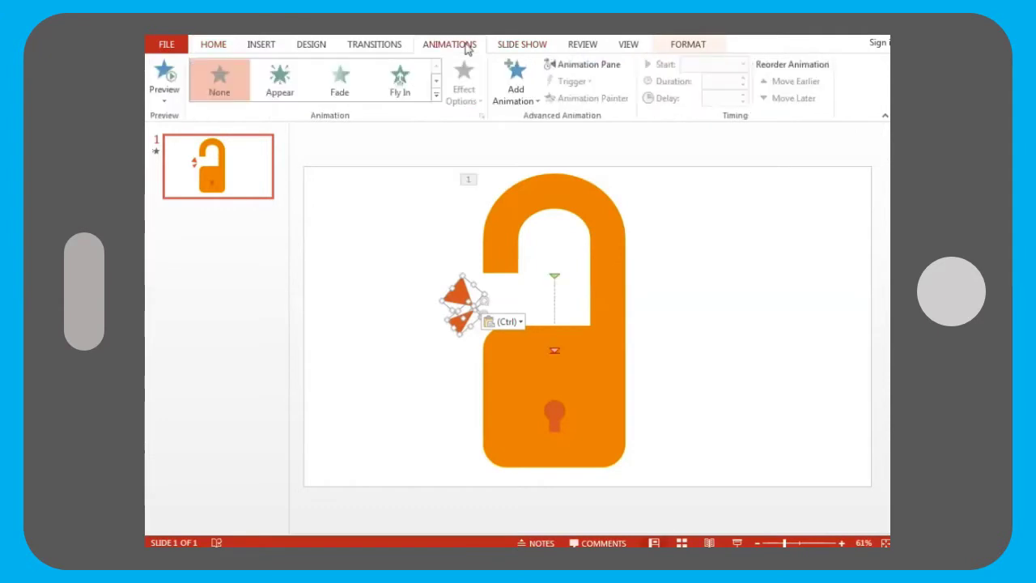
left_click(515, 98)
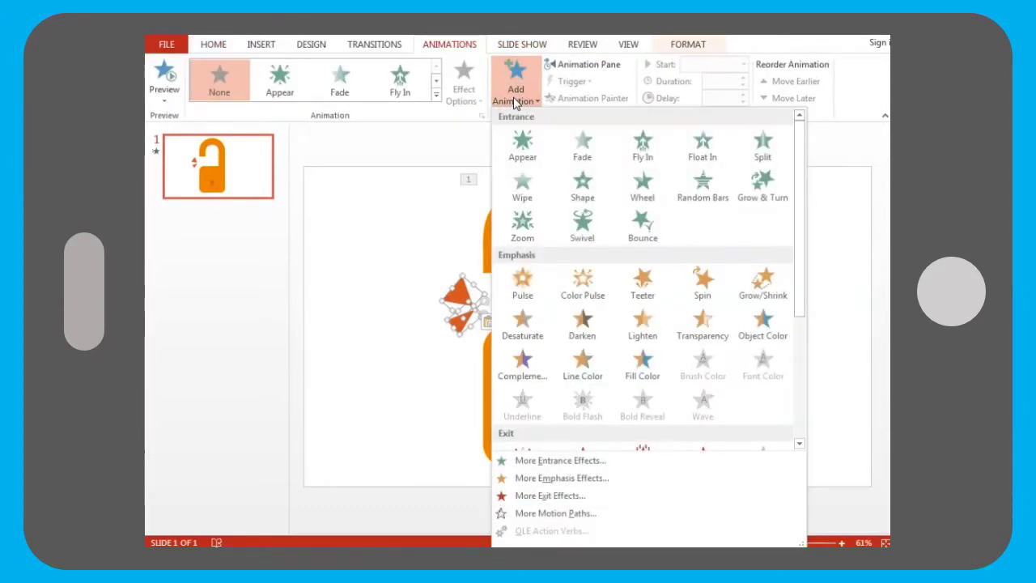
scroll(582, 296, "down", 3)
scroll(582, 296, "up", 3)
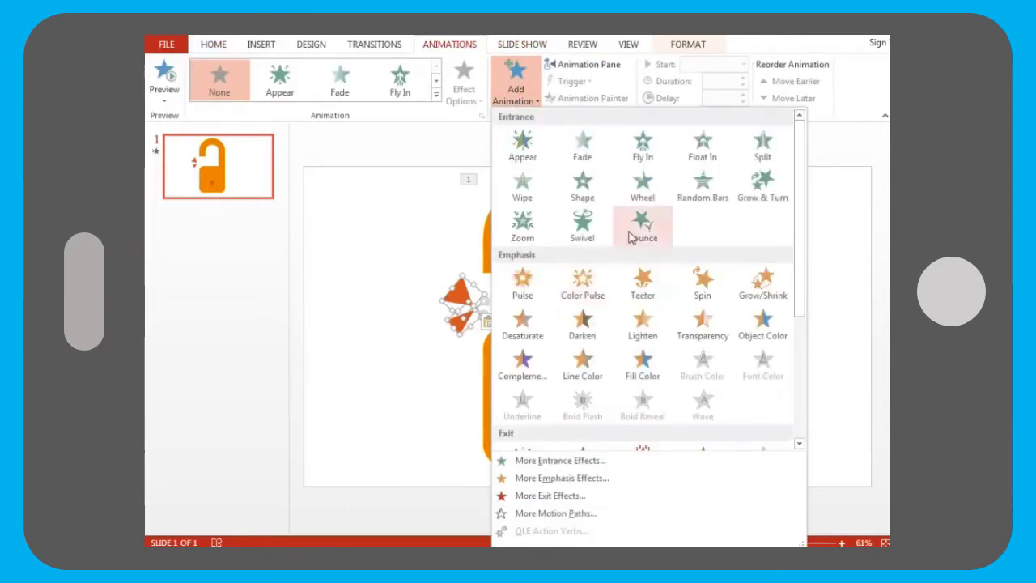
left_click(522, 225)
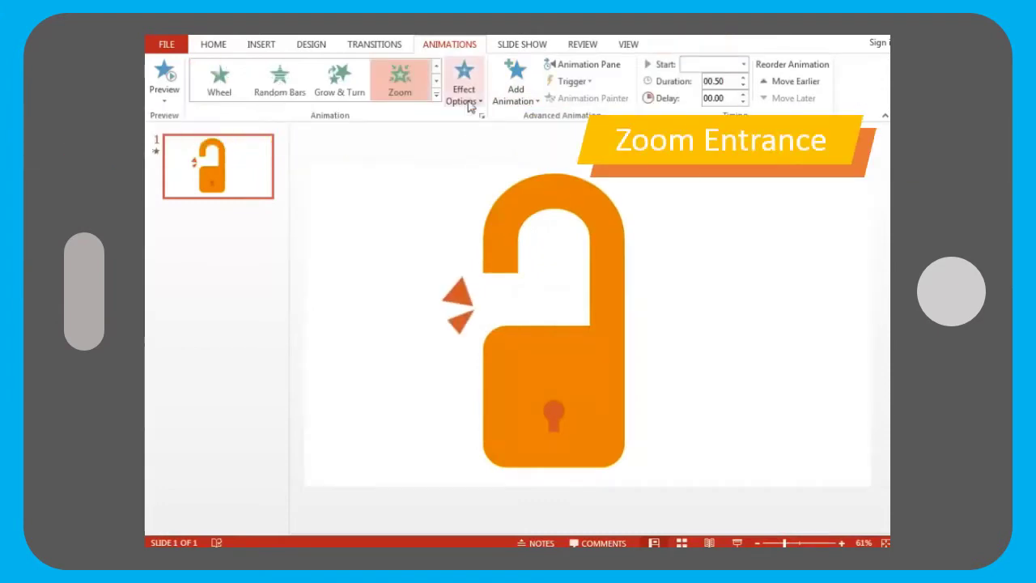
left_click(469, 103)
left_click(516, 181)
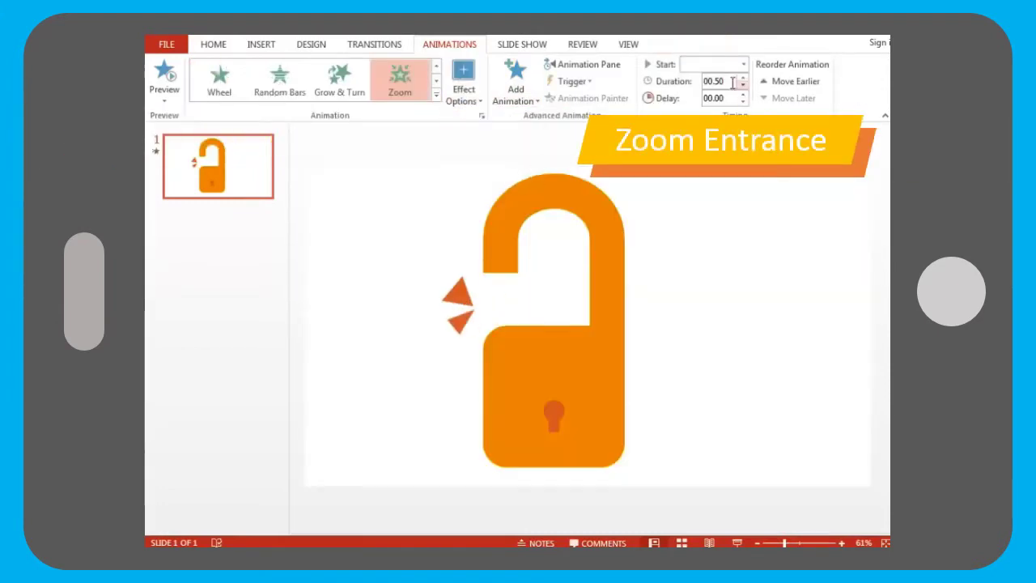
double_click(729, 82)
type(".1")
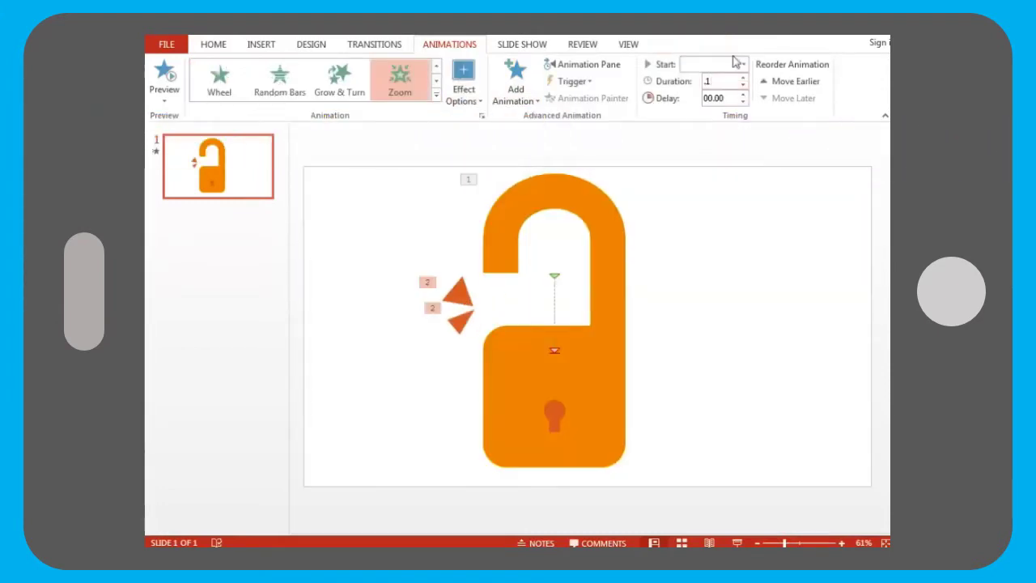
left_click(705, 64)
left_click(706, 96)
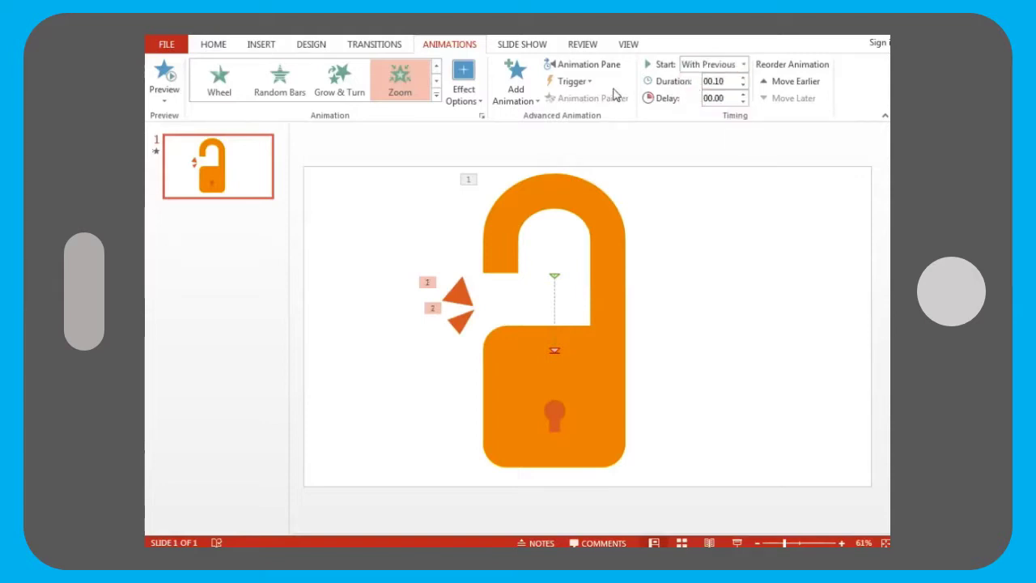
Set the Zoom entrance duration to 0.25 seconds
left_click(526, 99)
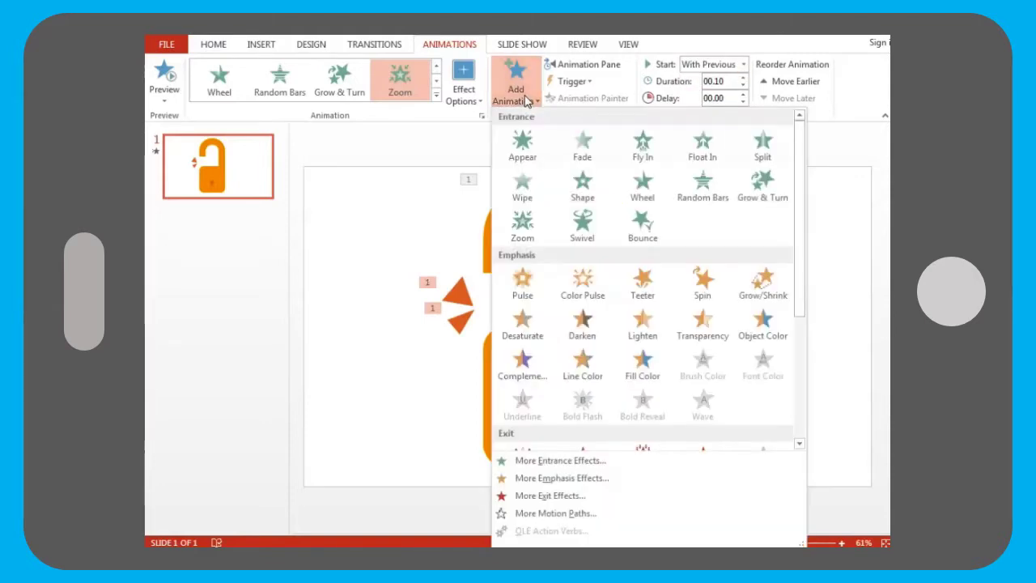
scroll(628, 352, "down", 3)
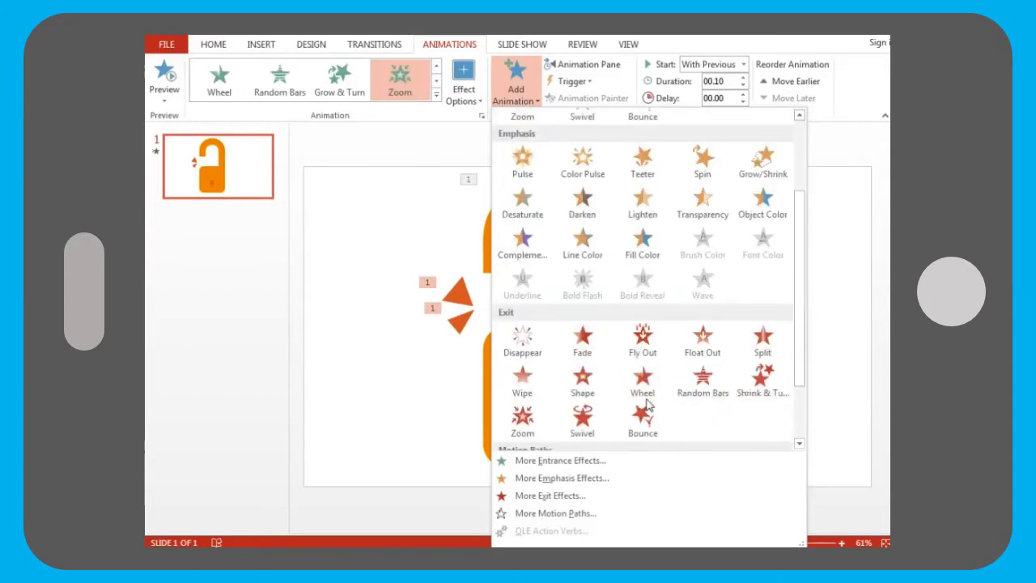
scroll(678, 341, "up", 3)
left_click(729, 85)
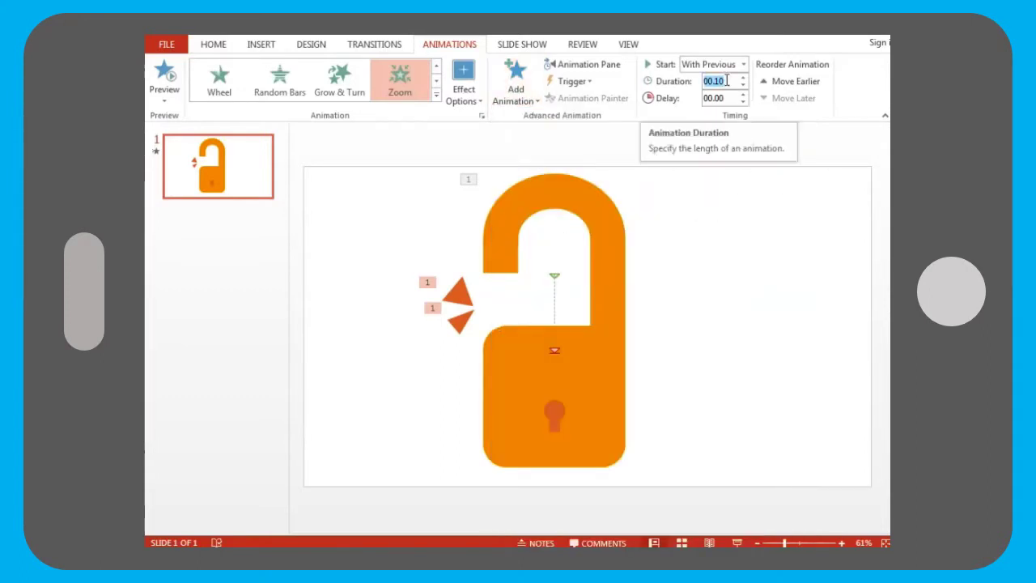
type("25")
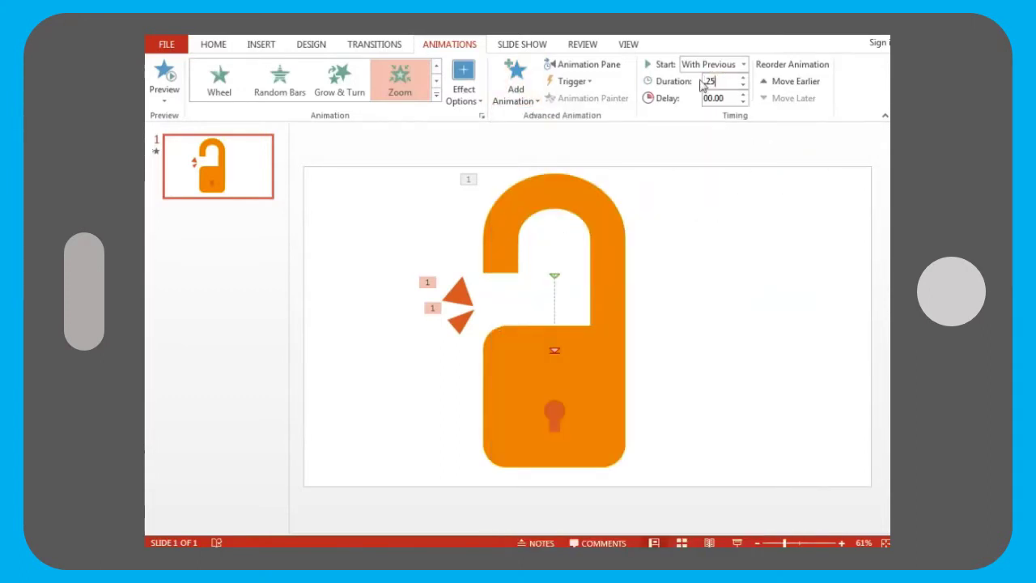
left_click(518, 95)
Add a 0.10-second Fade exit to the triangles and open the Animation Pane
scroll(567, 402, "down", 3)
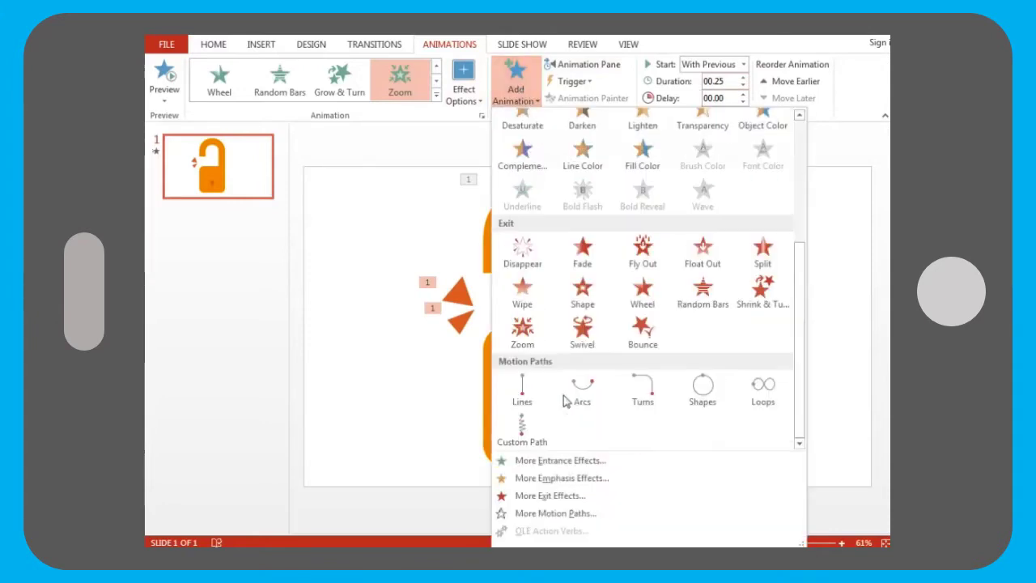
left_click(584, 258)
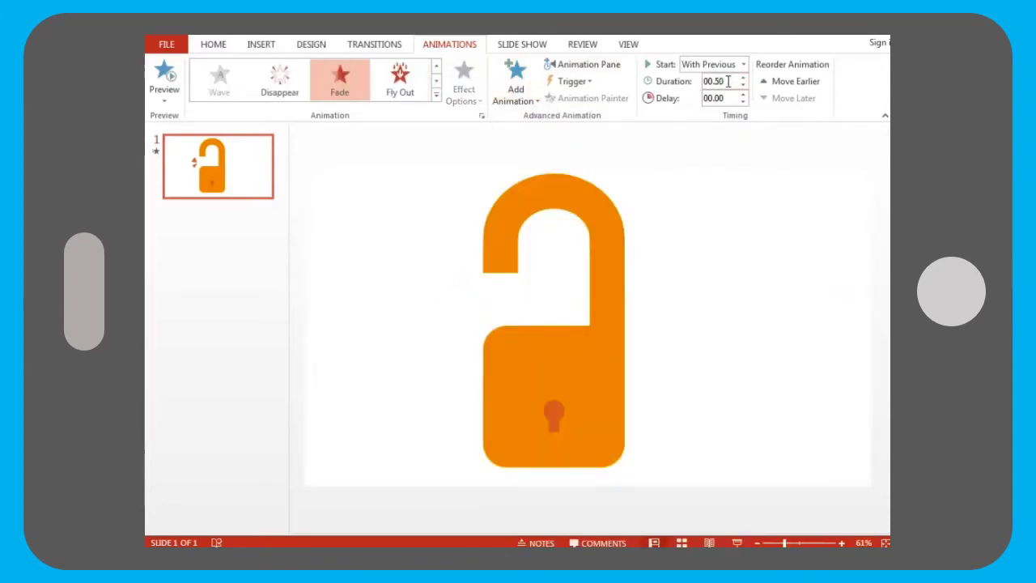
key("BackSpace")
type(".1")
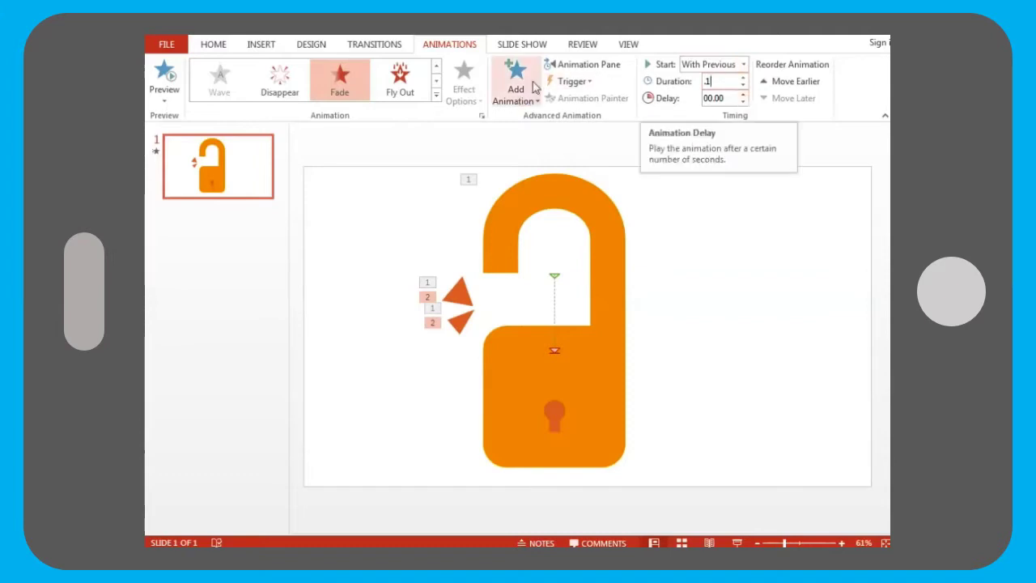
left_click(571, 64)
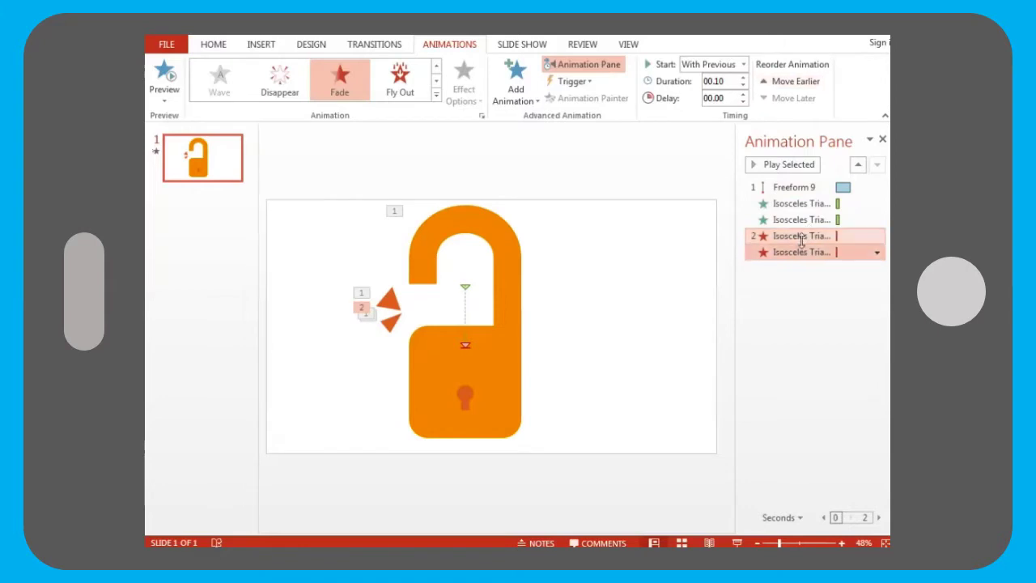
Set the triangle fade-out animation to start After Previous
left_click(798, 234)
left_click(712, 64)
left_click(704, 106)
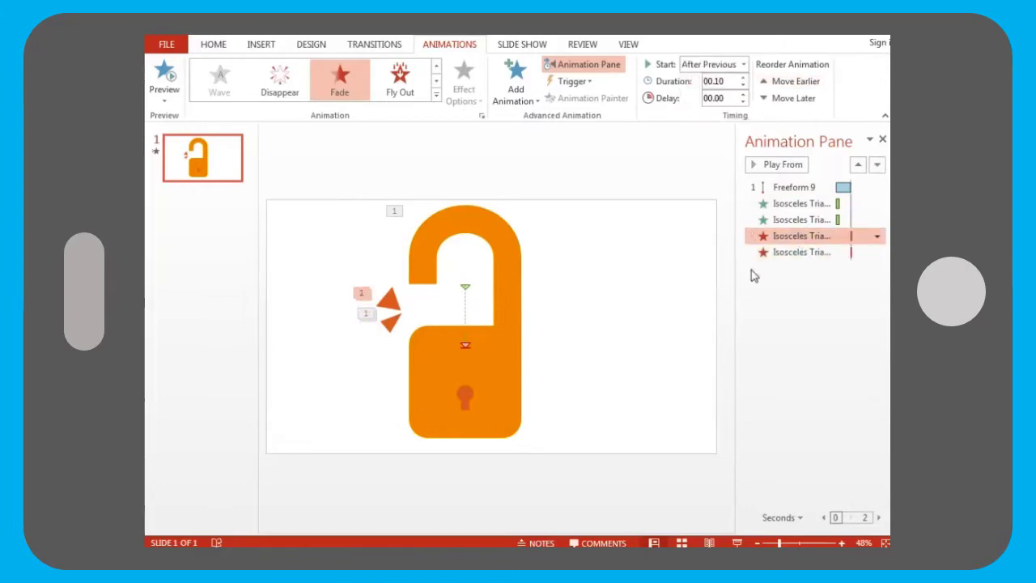
left_click(777, 253)
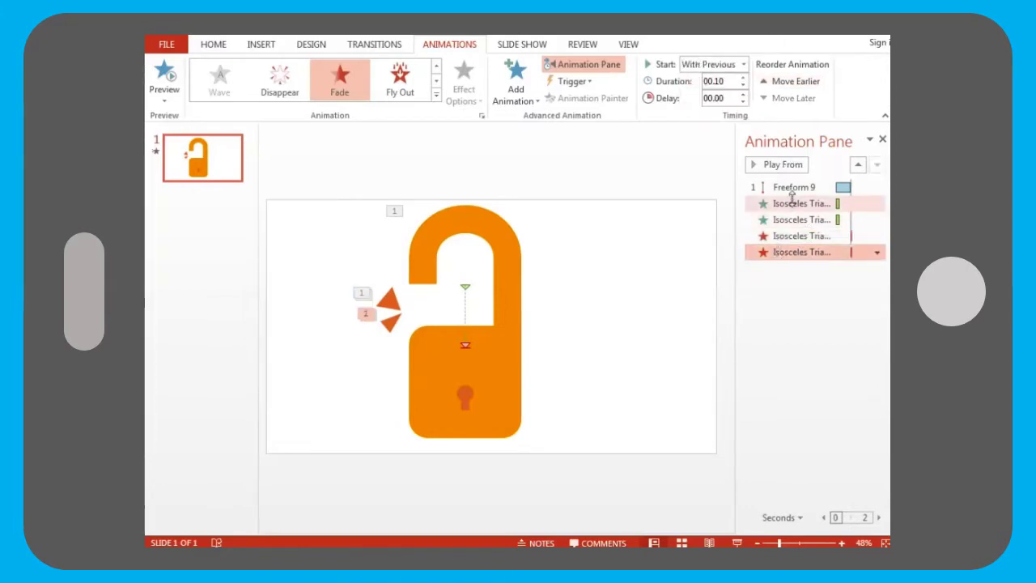
Delay both triangle Zoom entrances by 0.50 seconds and preview from the shackle's Lines motion onward
left_click(790, 203)
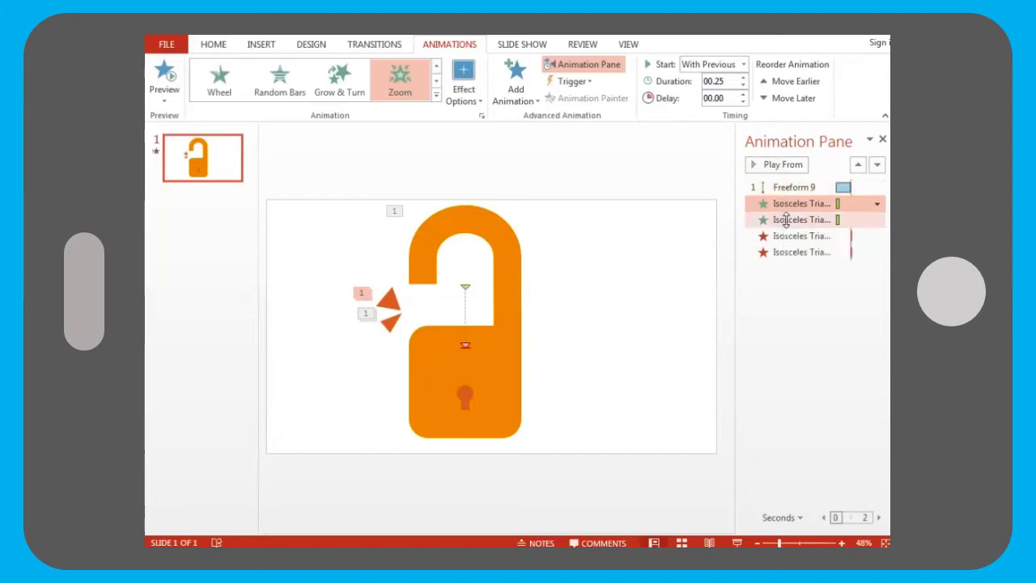
left_click(786, 219, "ctrl")
left_click(743, 94)
left_click(742, 94)
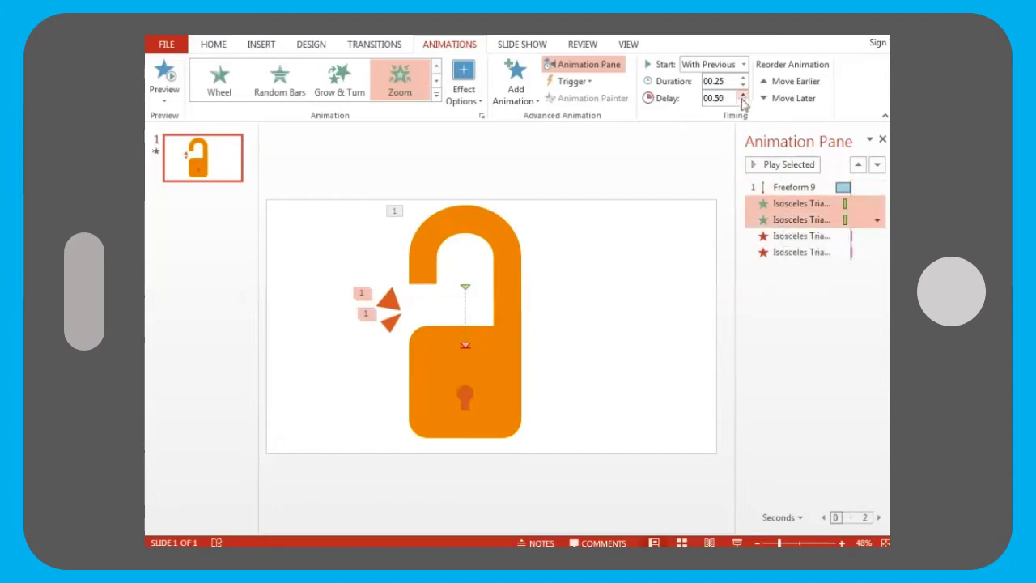
left_click(781, 187)
left_click(769, 165)
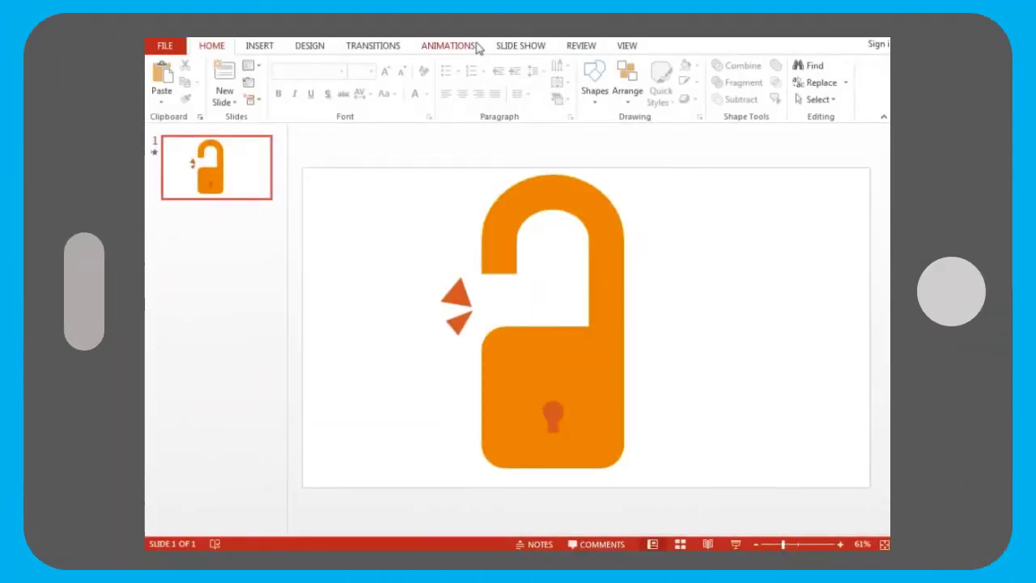
Select all five animations in the Animation Pane and trigger them On Click of Freeform 10
left_click(476, 47)
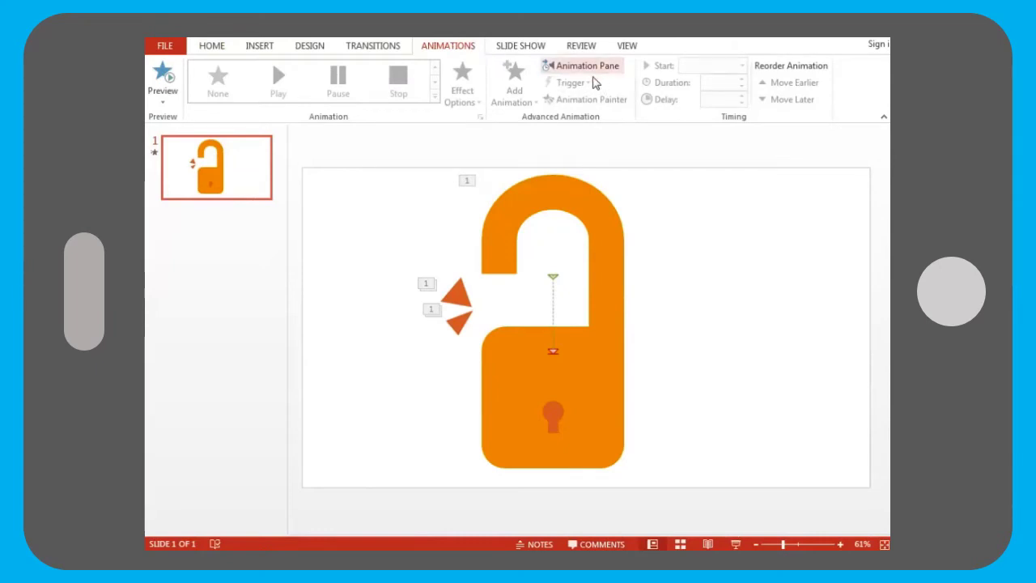
left_click(584, 66)
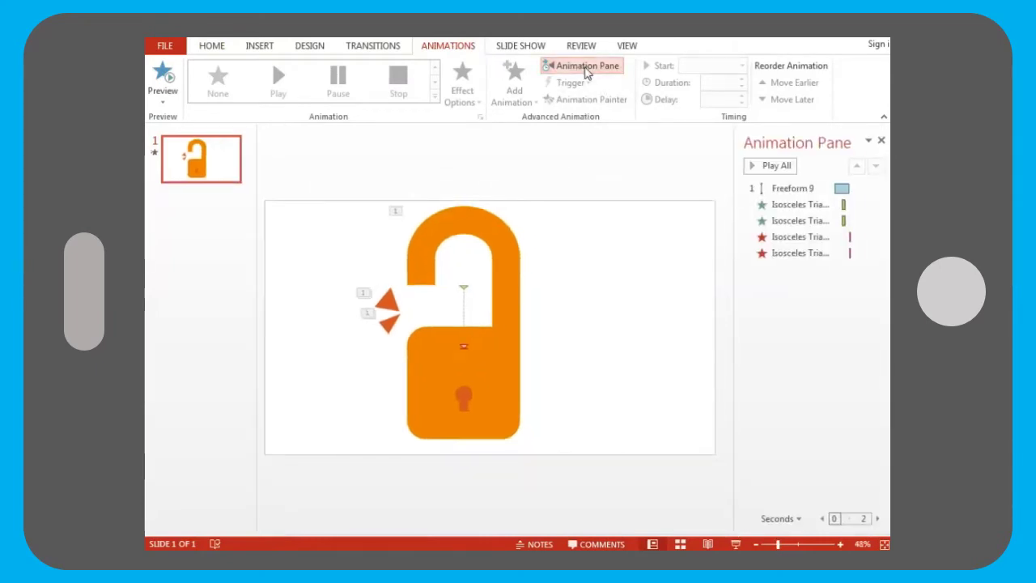
left_click(810, 189)
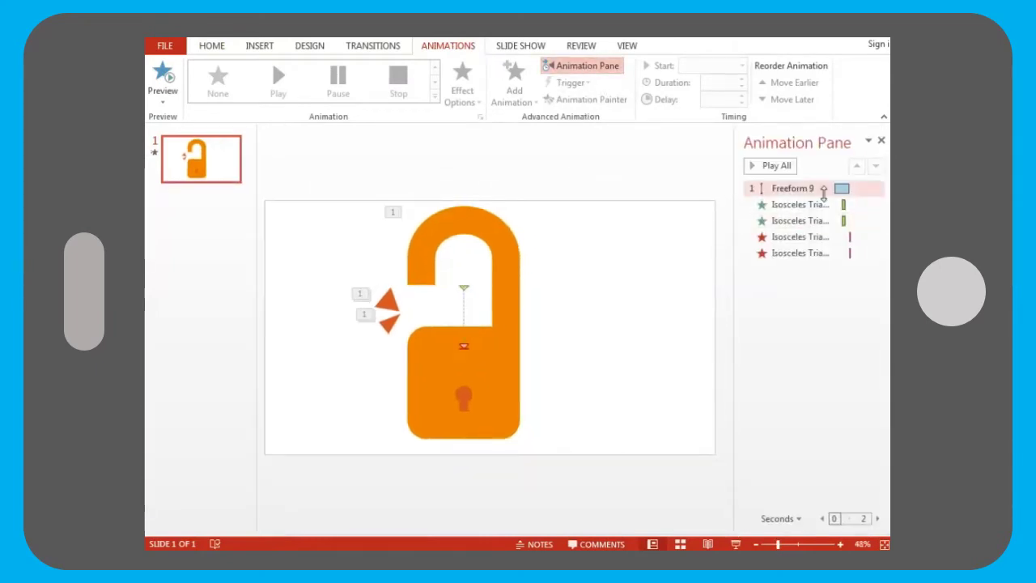
left_click(803, 253, "shift")
left_click(572, 83)
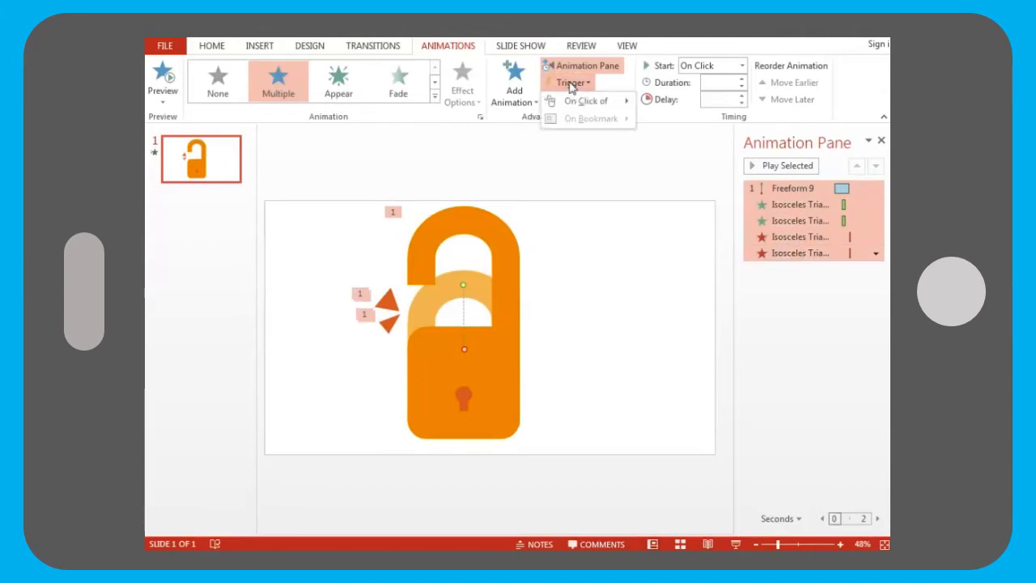
mouse_move(575, 100)
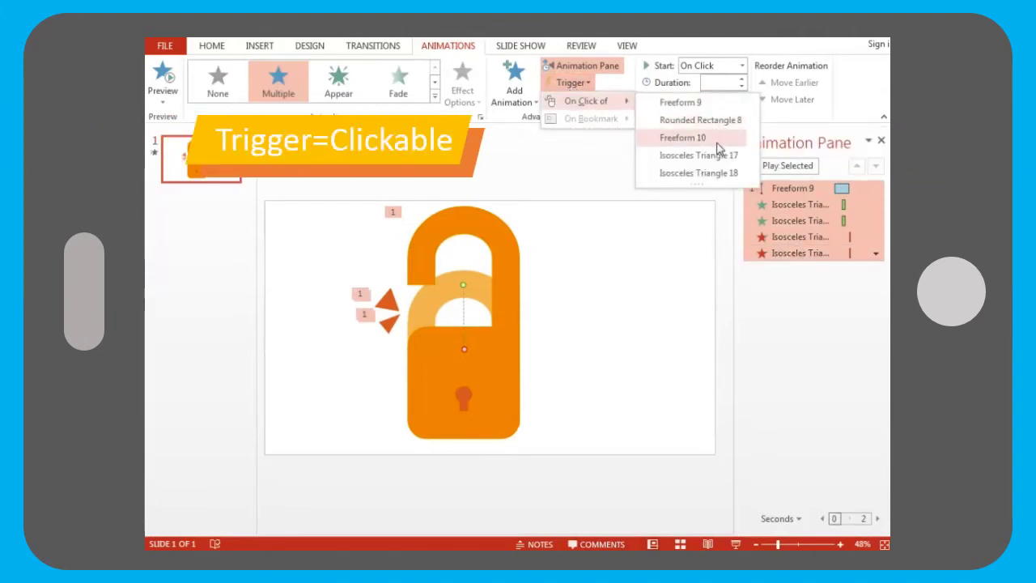
left_click(719, 140)
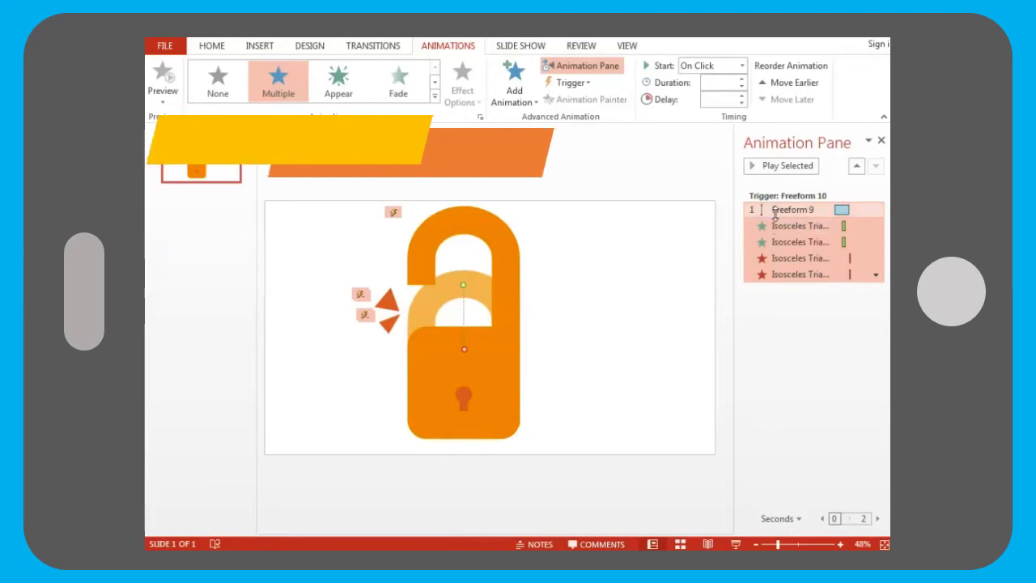
Set the shackle's Lines motion to start With Previous, then select the keyhole shape
left_click(706, 68)
left_click(704, 91)
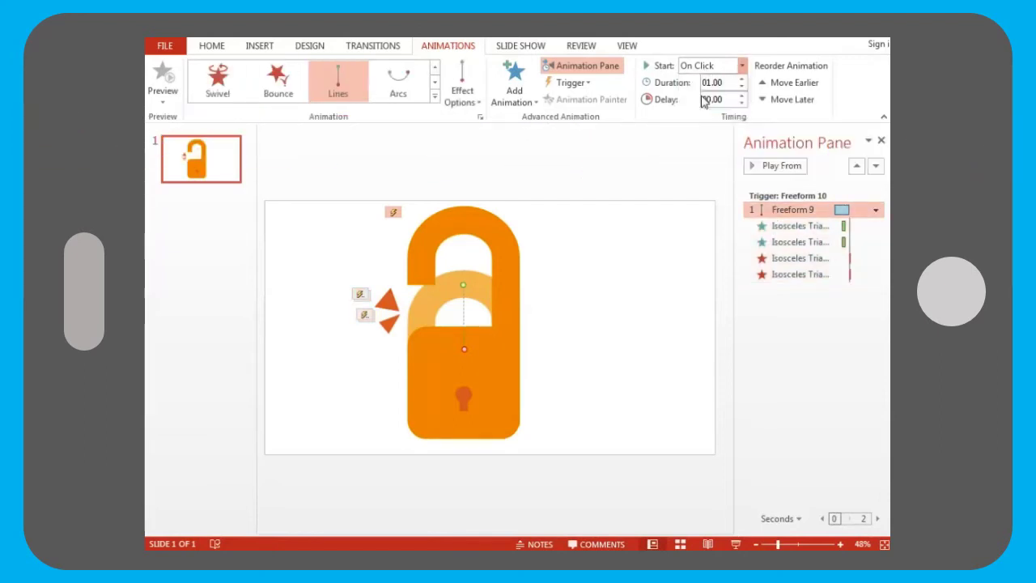
left_click(464, 400)
Hide and re-show Freeform 10 in the Selection Pane to confirm it is the keyhole, then close both panes
left_click(687, 45)
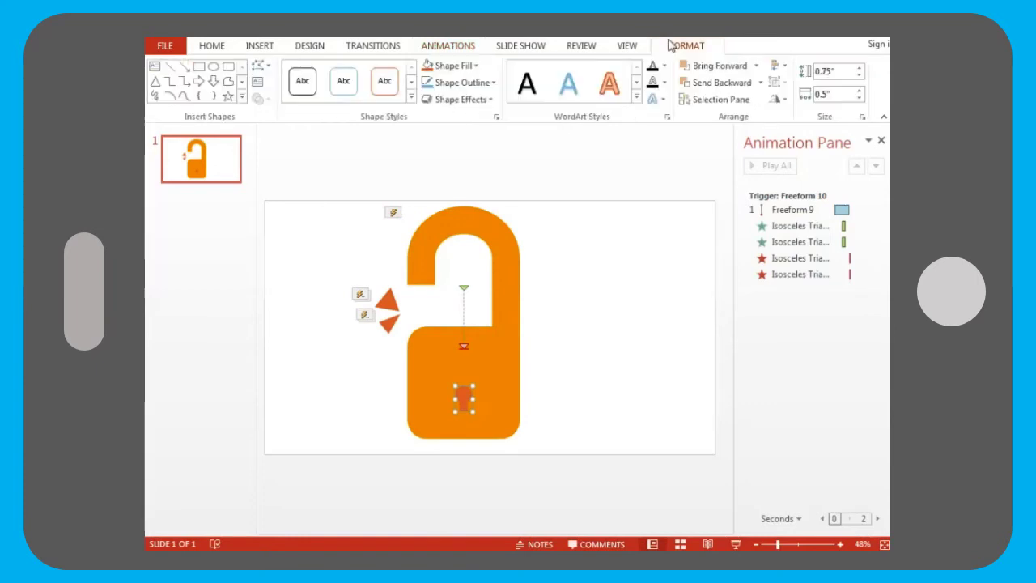
left_click(720, 100)
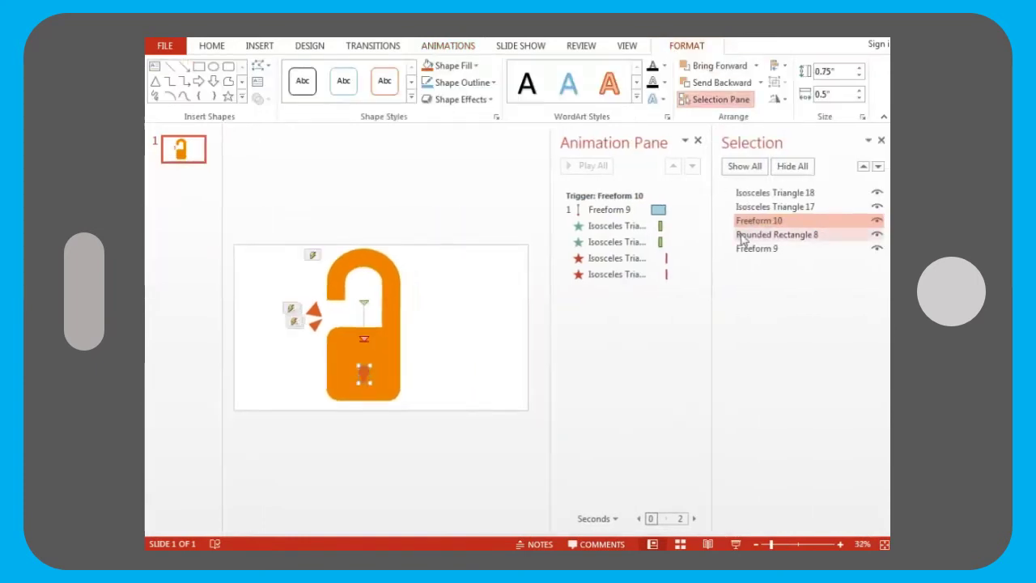
left_click(876, 220)
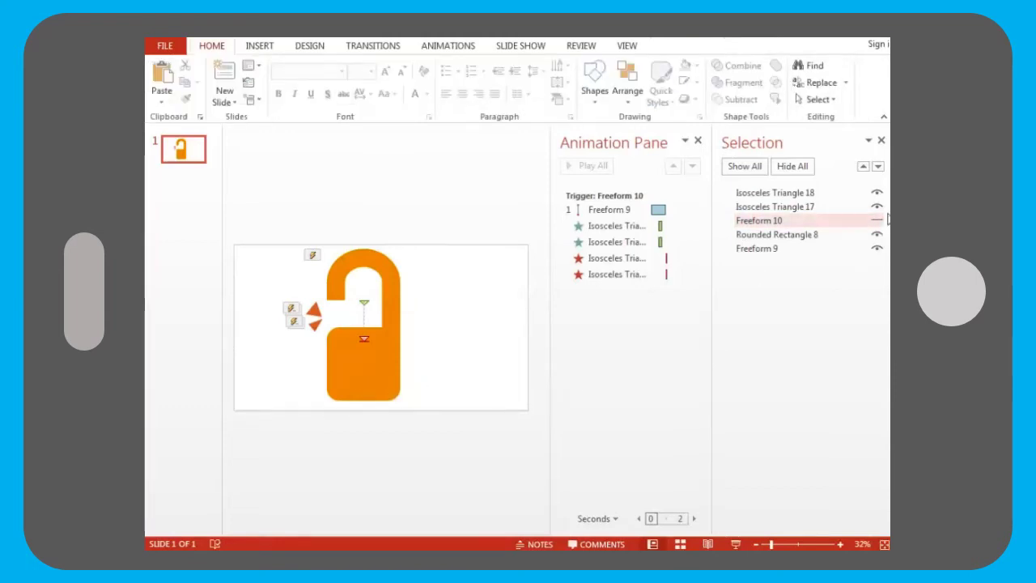
left_click(877, 223)
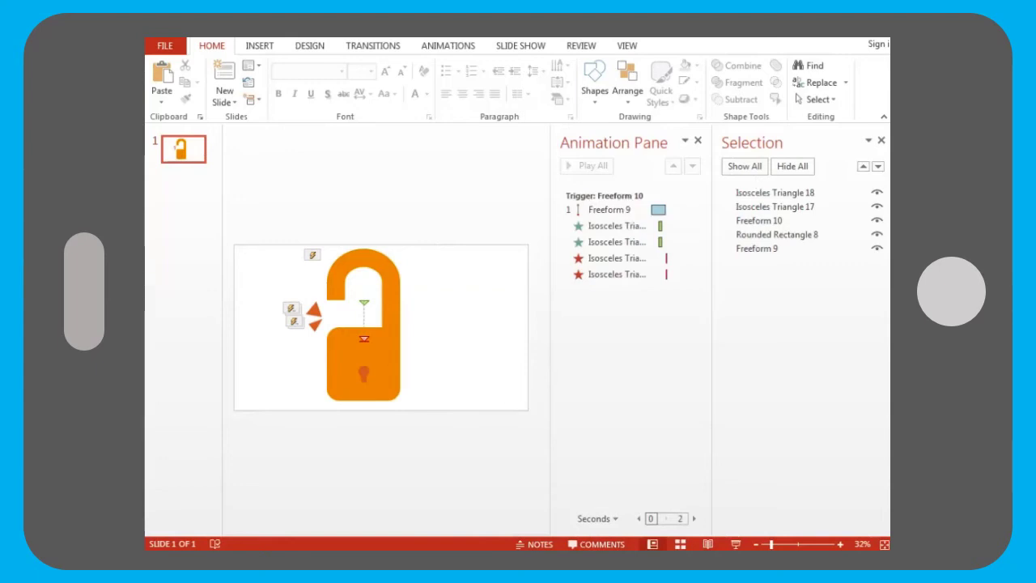
left_click(882, 141)
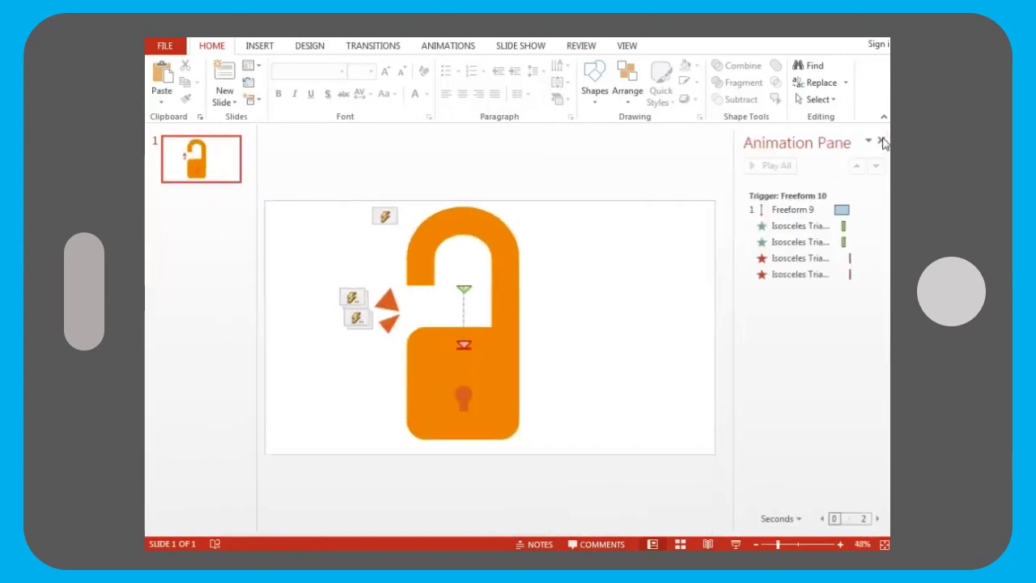
left_click(883, 141)
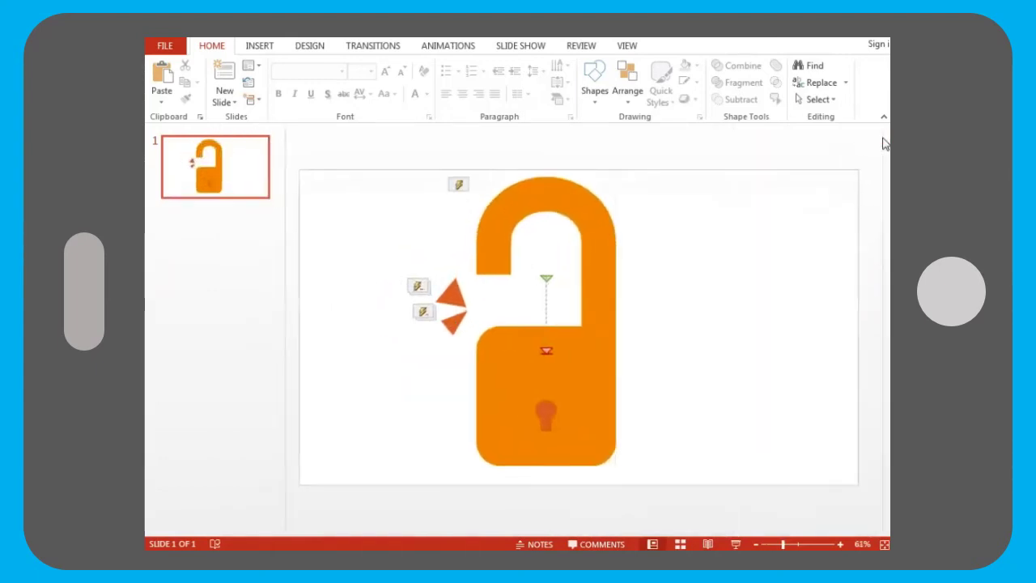
Run the slide show, click the keyhole so the padlock closes, then end the show
left_click(735, 545)
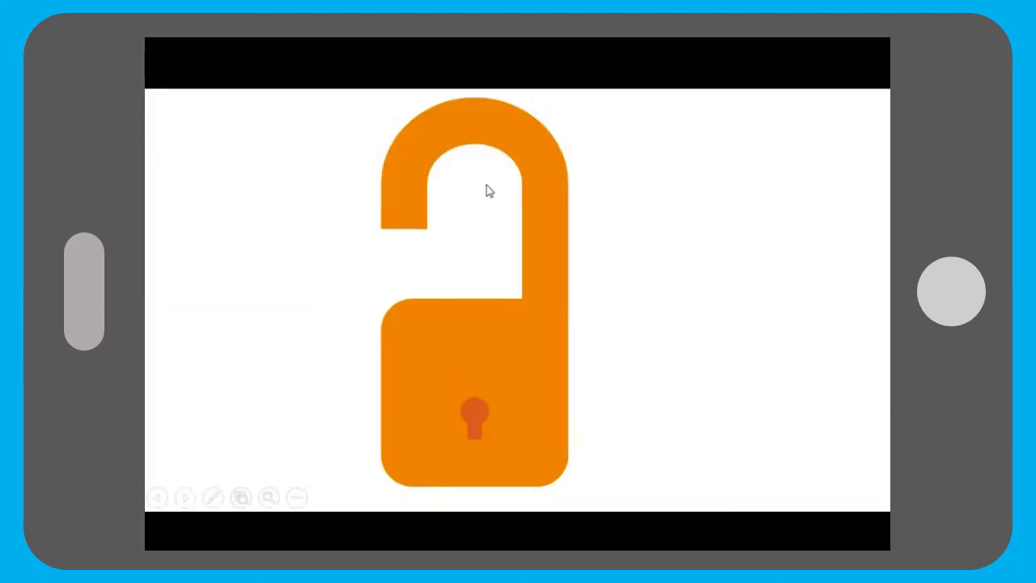
left_click(480, 411)
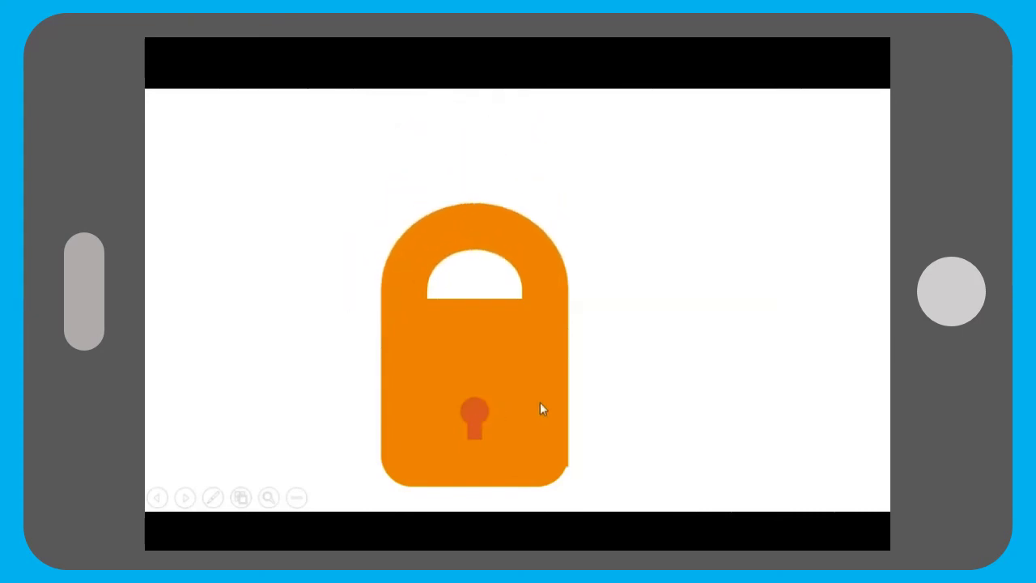
left_click(627, 409)
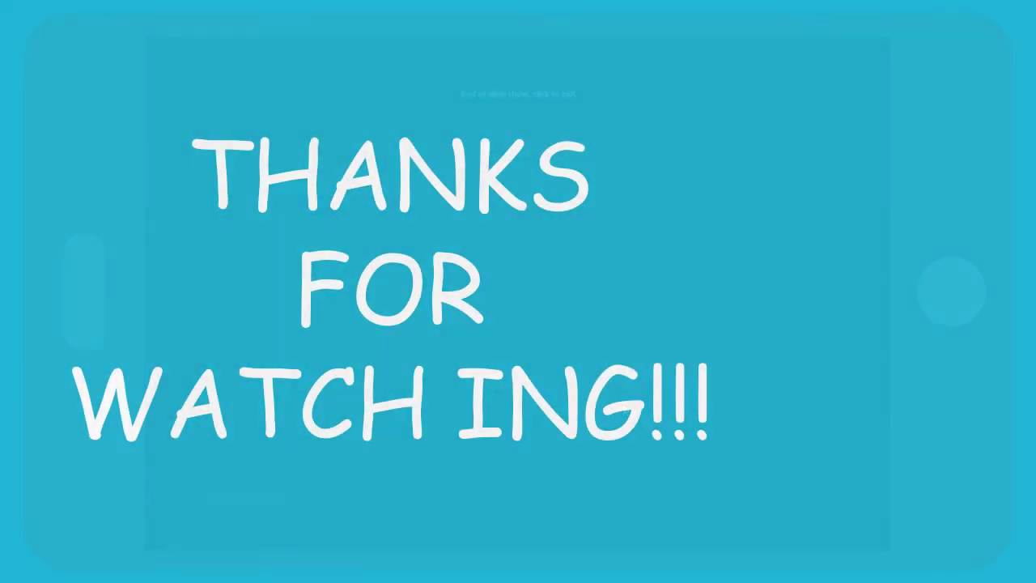